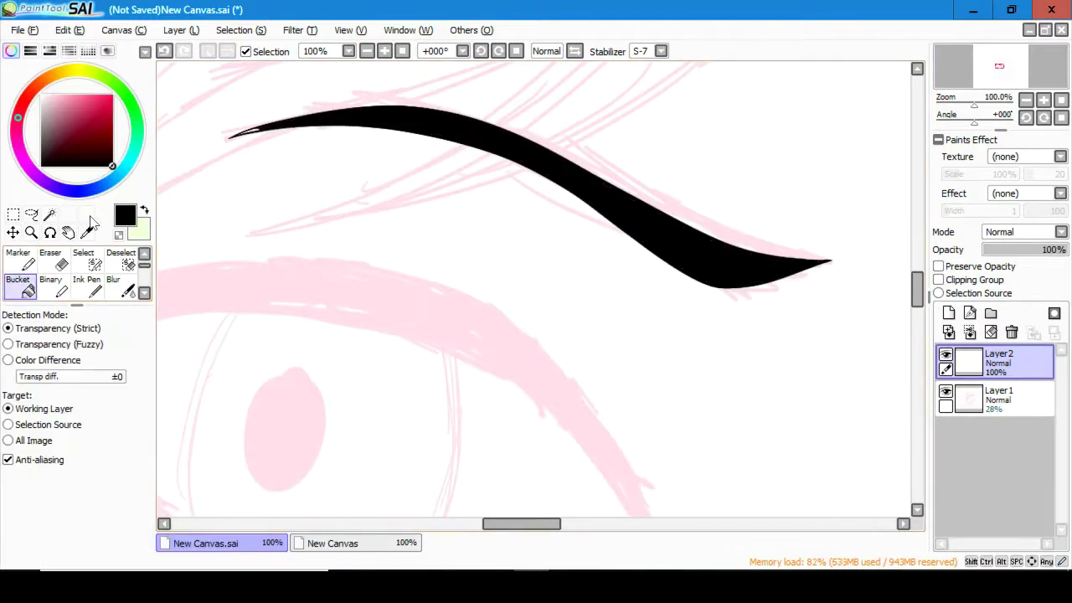
- Select the finished black eyebrow, paste a copy of it and place the copy over the other eyebrow in the sketch
scroll(725, 284, down, 3)
scroll(725, 284, up, 3)
key(l)
mouse_move(376, 103)
mouse_down()
mouse_move(846, 276)
mouse_move(376, 102)
mouse_up()
scroll(536, 252, down, 4)
key(ctrl+c)
key(ctrl+v)
key(ctrl+t)
mouse_move(533, 258)
mouse_down()
mouse_move(852, 309)
mouse_move(689, 342)
mouse_move(658, 319)
mouse_move(687, 325)
mouse_up()
key(Return)
- Trim the copied eyebrow with the eraser and rotate it to follow the sketched brow
key(e)
click(367, 51)
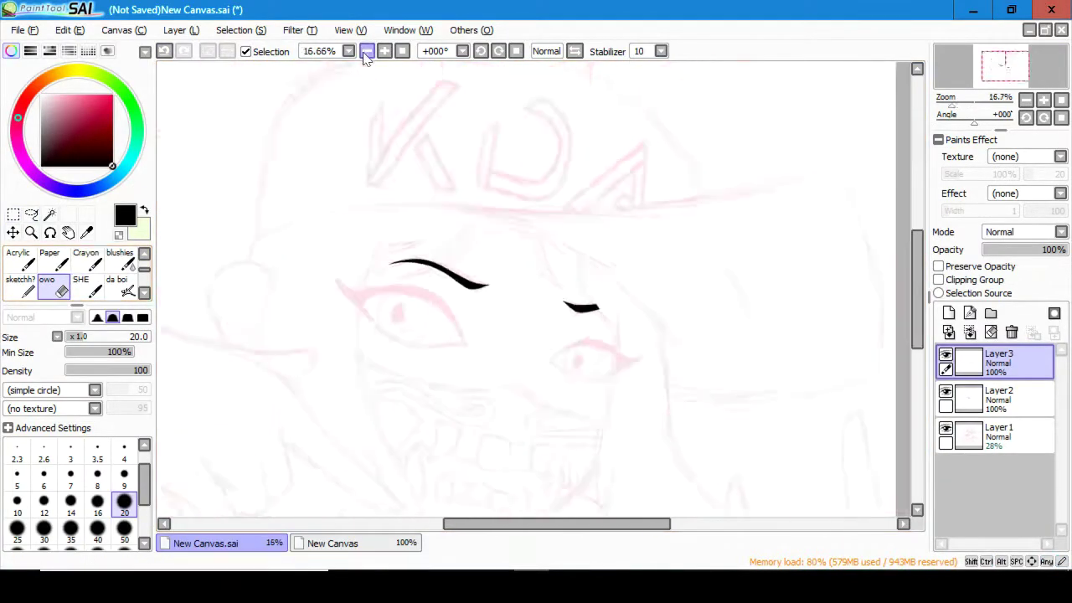
click(385, 51)
key(m)
key(ctrl+t)
click(31, 411)
key(Return)
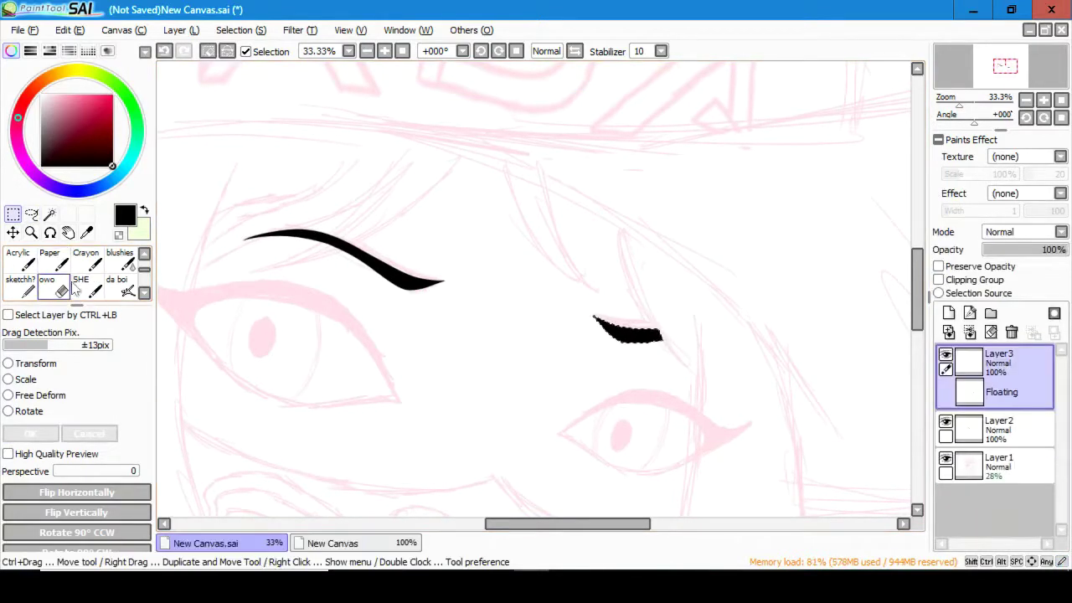
key(b)
scroll(218, 147, up, 1)
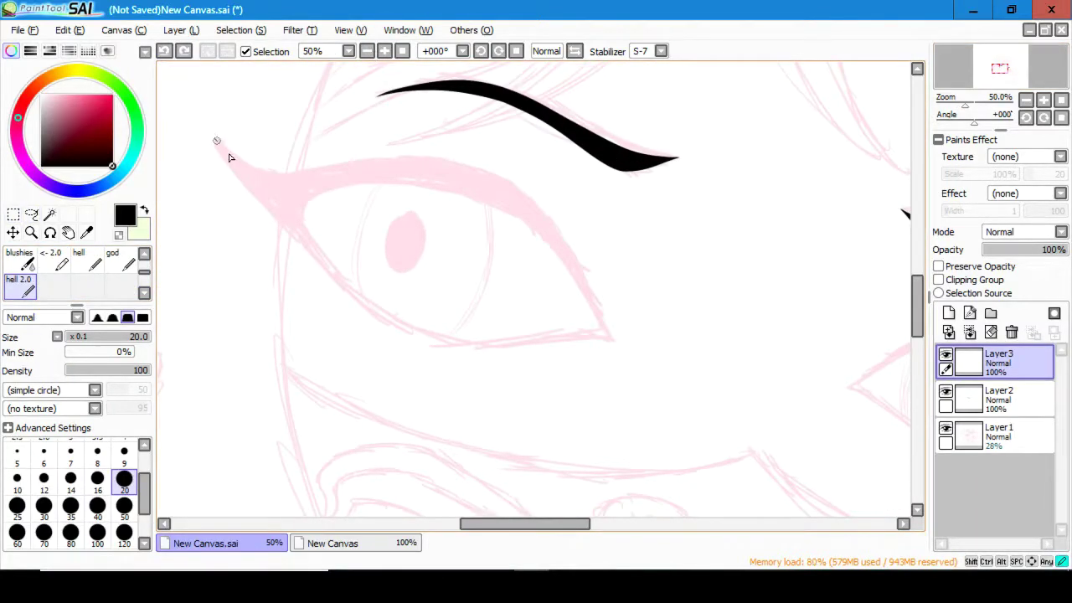
key(ctrl+z)
mouse_move(307, 207)
mouse_down()
mouse_move(366, 182)
mouse_move(608, 336)
mouse_up()
key(ctrl+z)
- Outline the larger eye's pupil as a black oval and fill it with the Bucket tool
drag(406, 210, 383, 256)
click(145, 254)
click(144, 259)
double_click(51, 285)
key(Escape)
right_click(16, 256)
key(Escape)
click(407, 238)
key(b)
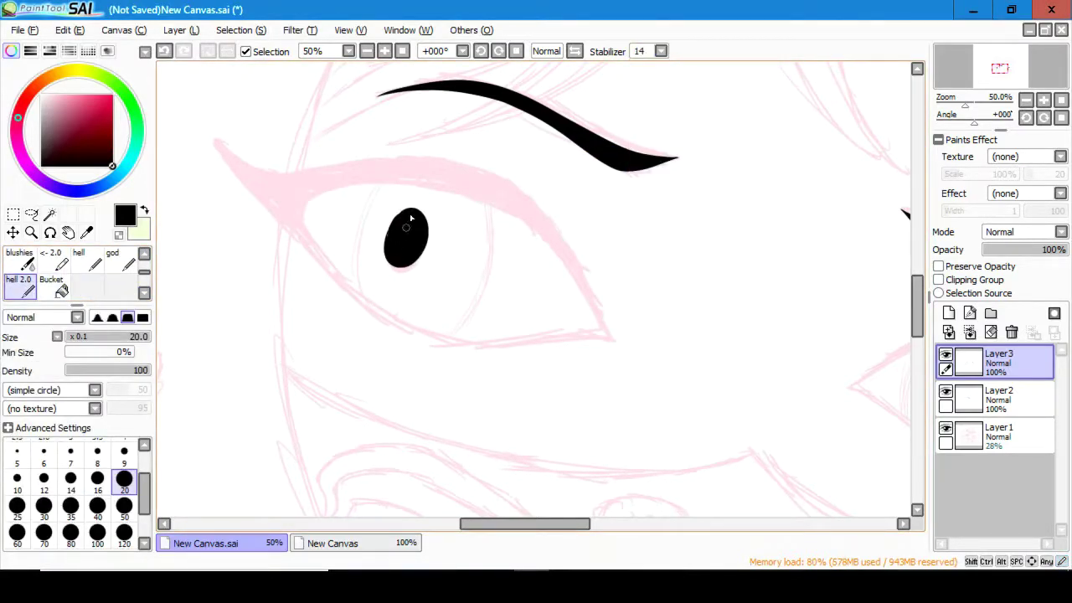
- Lasso the pupil, copy it onto its own layer and rotate it slightly to smooth its shape
scroll(373, 80, up, 2)
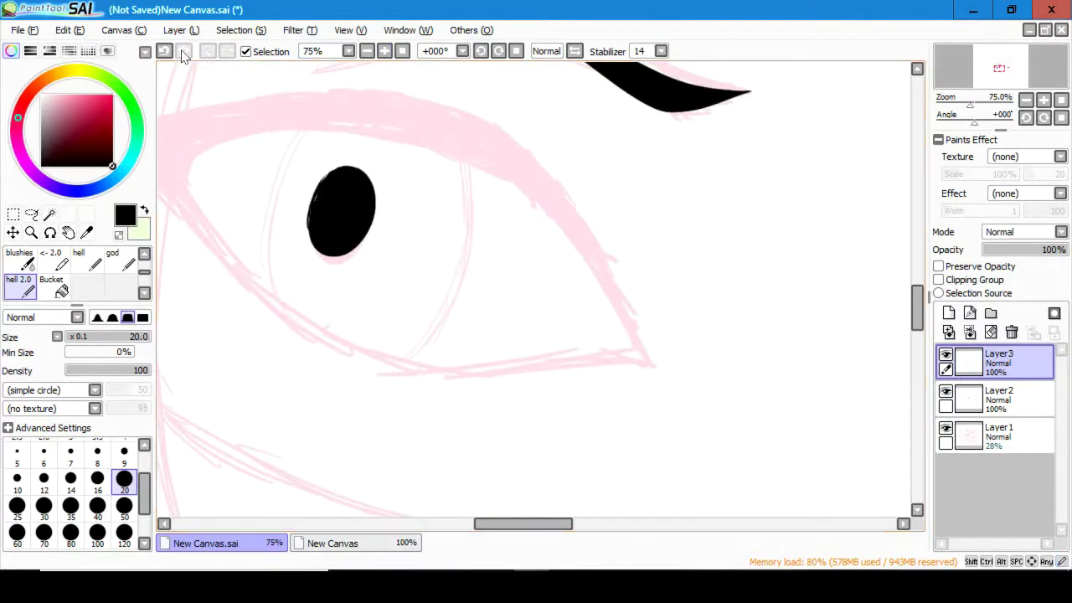
key(a)
drag(299, 192, 295, 201)
key(ctrl+t)
drag(423, 213, 435, 194)
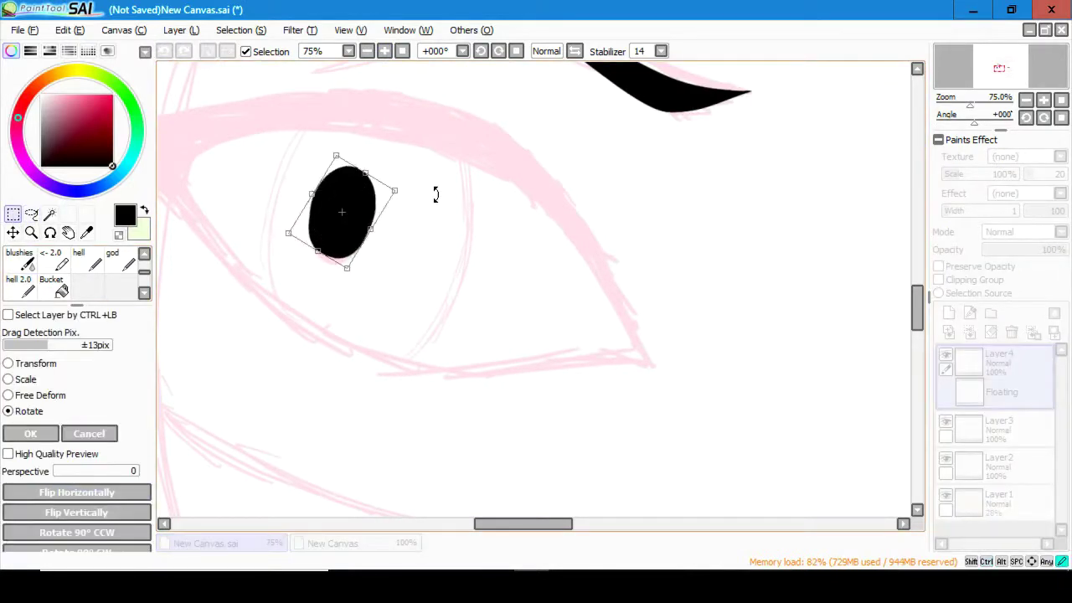
key(Return)
scroll(414, 198, down, 4)
scroll(414, 199, up, 4)
- Draw the larger eye's outer contour along the upper and lower lids, from the winged outer corner to the inner corner
key(b)
mouse_move(231, 113)
mouse_down()
mouse_move(807, 378)
mouse_move(833, 425)
mouse_up()
key(ctrl+t)
click(40, 394)
key(Escape)
drag(269, 161, 834, 422)
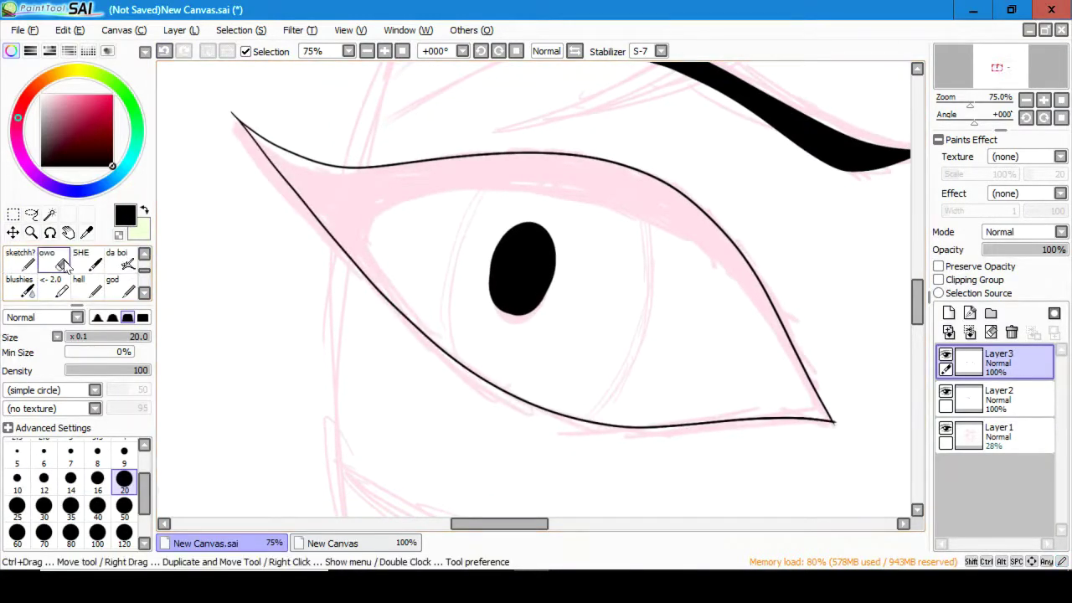
key(ctrl+minus)
key(ctrl+minus)
key(ctrl+plus)
key(ctrl+plus)
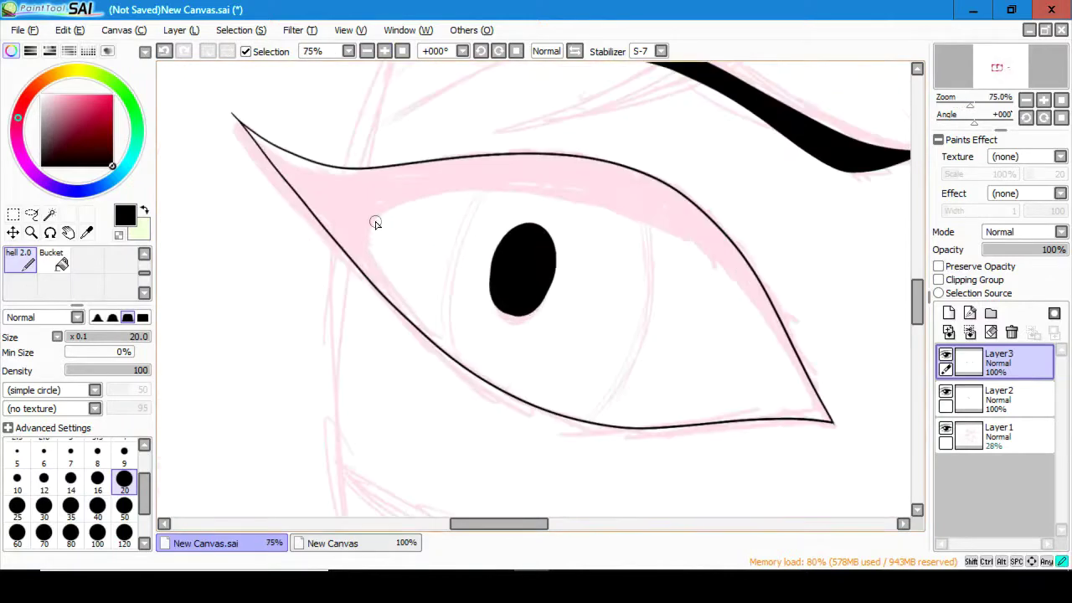
click(384, 51)
mouse_move(390, 201)
mouse_down()
mouse_move(381, 280)
mouse_move(418, 376)
mouse_up()
drag(331, 222, 900, 406)
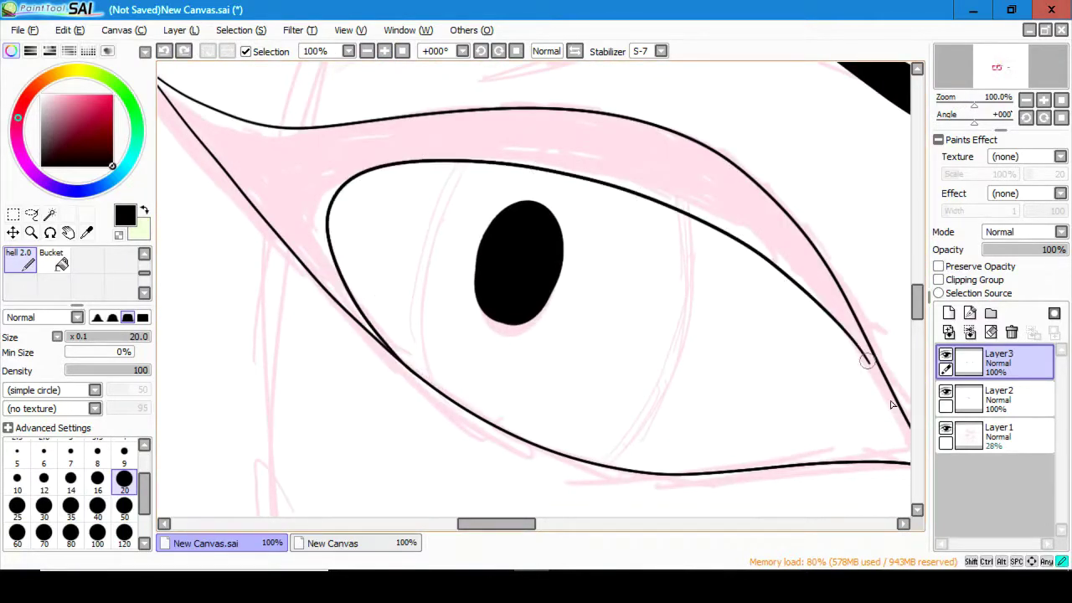
key(ctrl+z)
drag(407, 371, 876, 354)
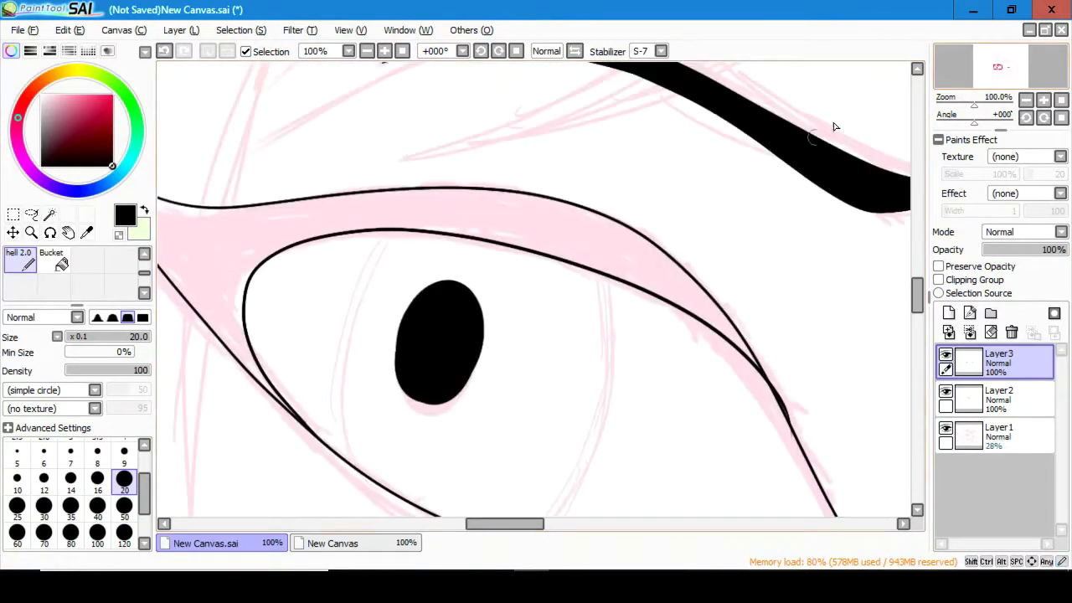
click(997, 77)
key(h)
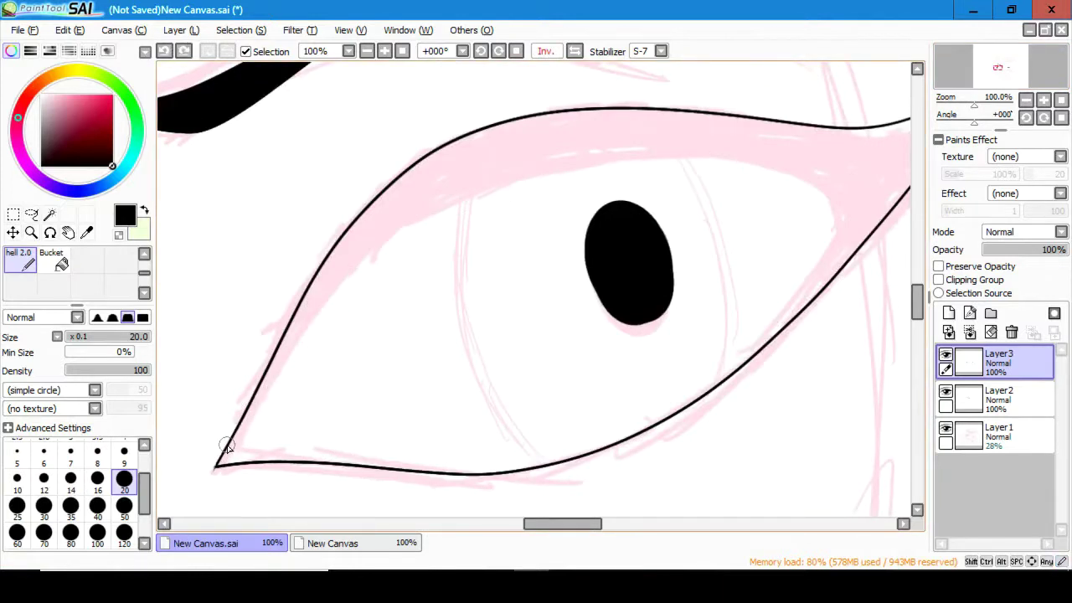
drag(255, 398, 837, 268)
key(ctrl+z)
- Draw the lower edge of the thick upper eyelid from above the pupil to the inner corner and erase the overshoot
key(h)
drag(317, 164, 825, 415)
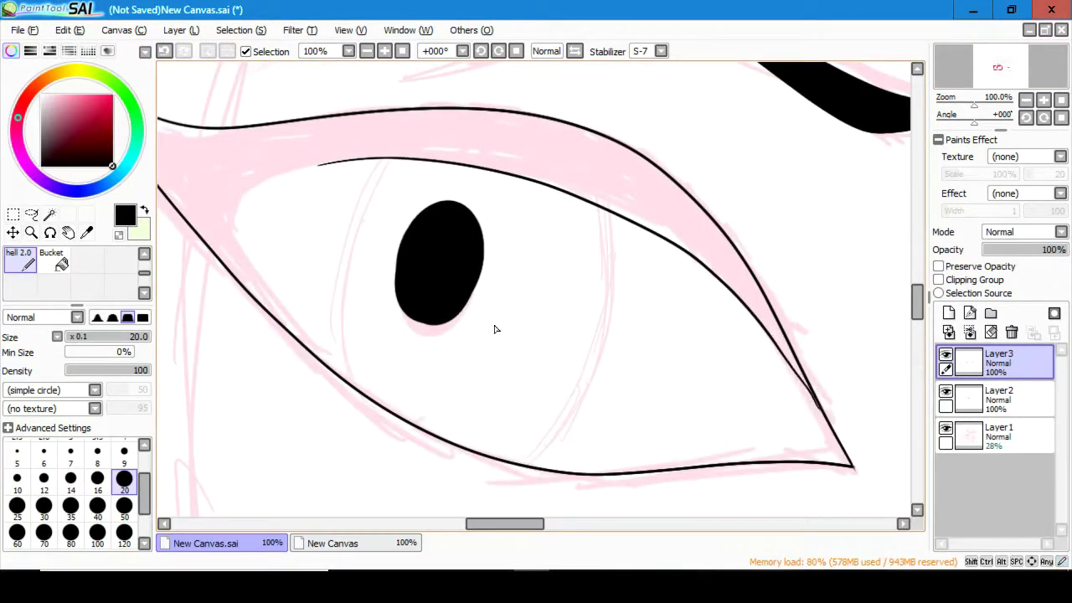
key(e)
scroll(780, 374, up, 2)
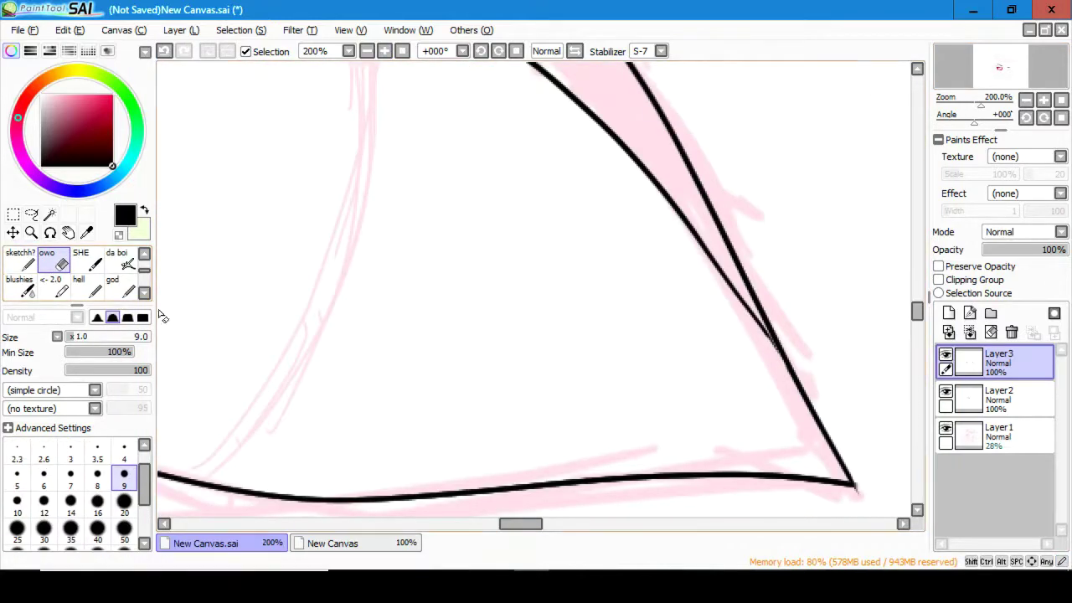
key(n)
scroll(492, 163, down, 2)
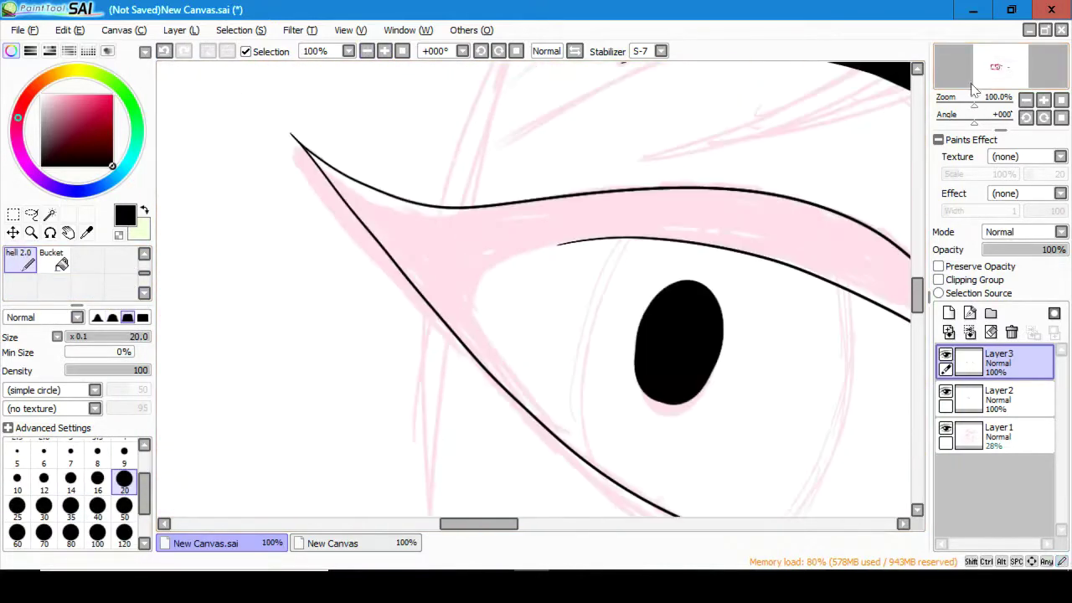
- Draw the rounded curve closing the eye opening at the outer corner, joining the upper and lower lid lines
drag(383, 144, 581, 495)
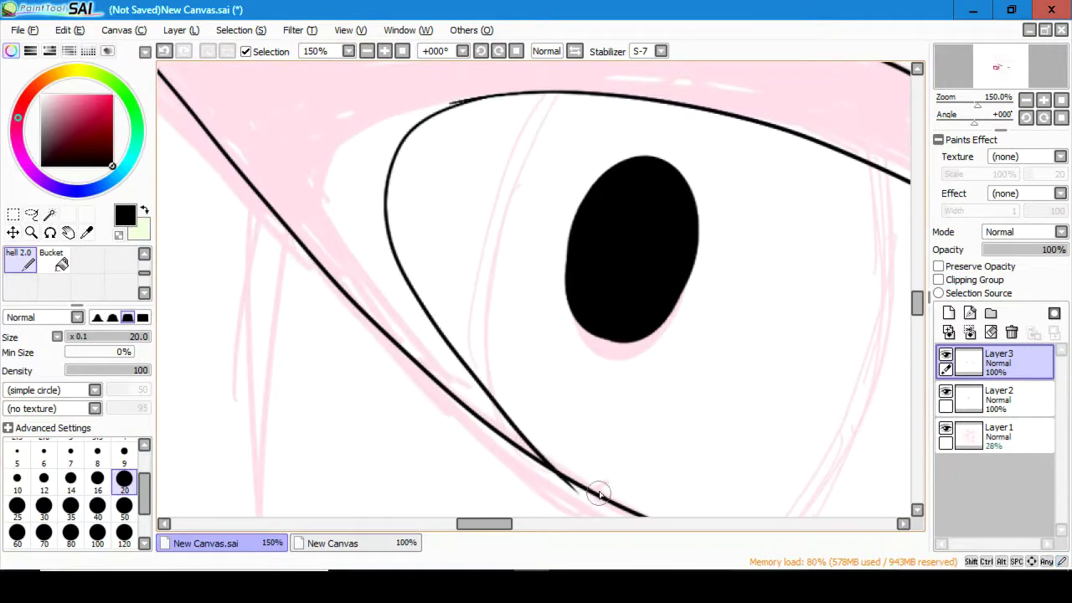
scroll(582, 495, down, 2)
key(ctrl+z)
scroll(395, 314, up, 2)
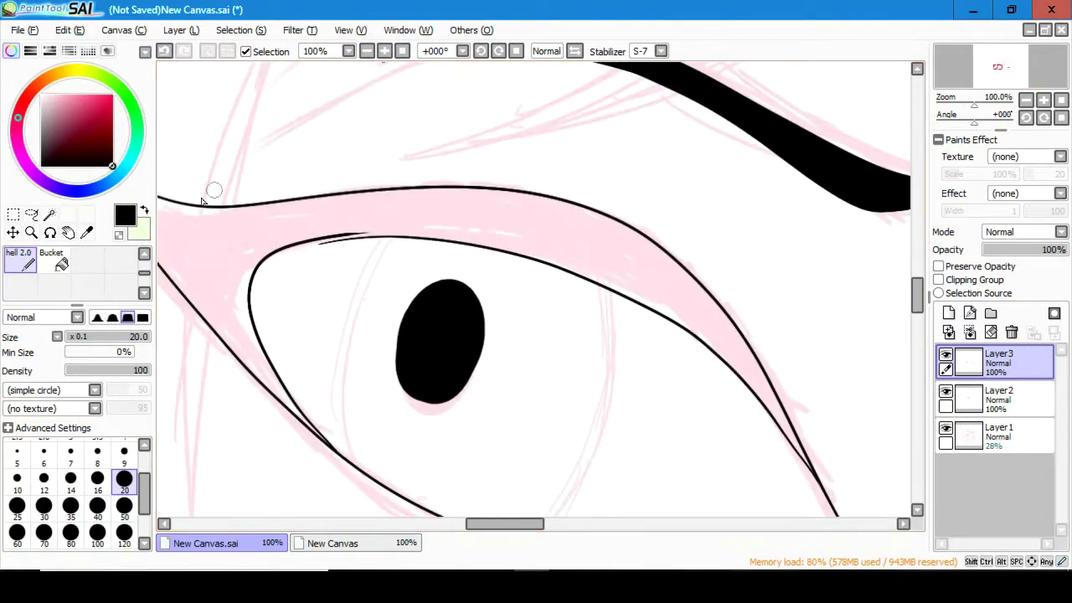
- Lasso the outer-corner curve and free-deform it so its end lines up with the upper eyelid line
key(l)
drag(383, 218, 357, 240)
drag(212, 270, 214, 274)
key(ctrl+t)
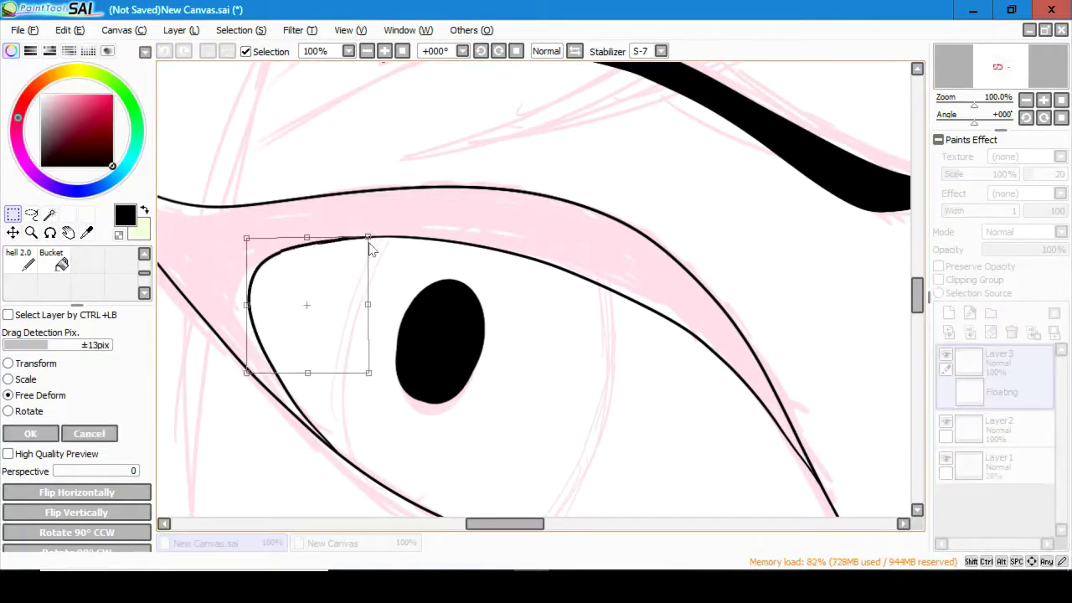
key(g)
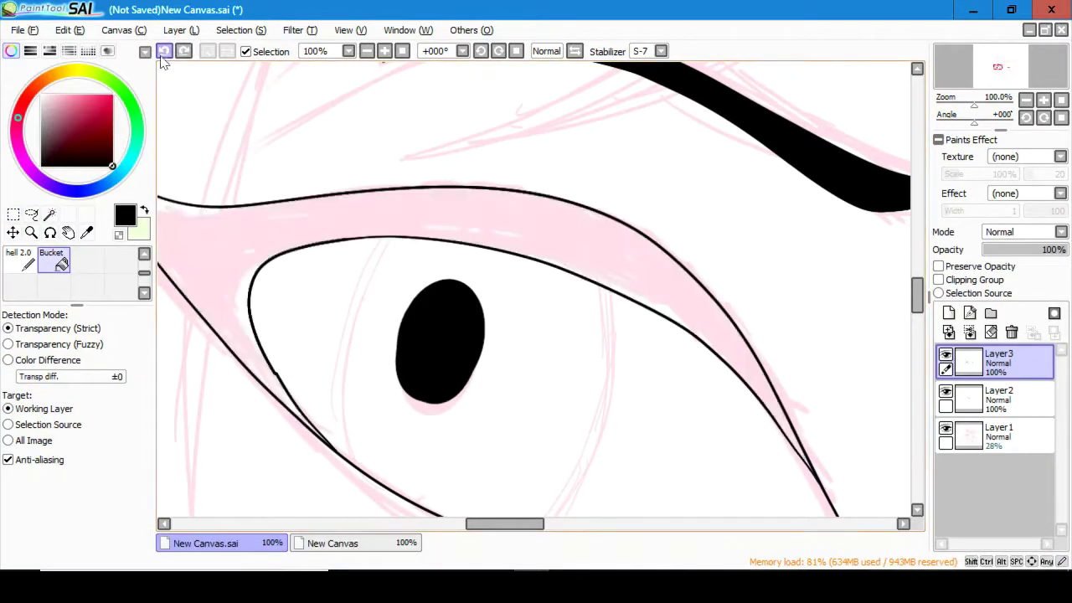
key(ctrl+t)
key(Return)
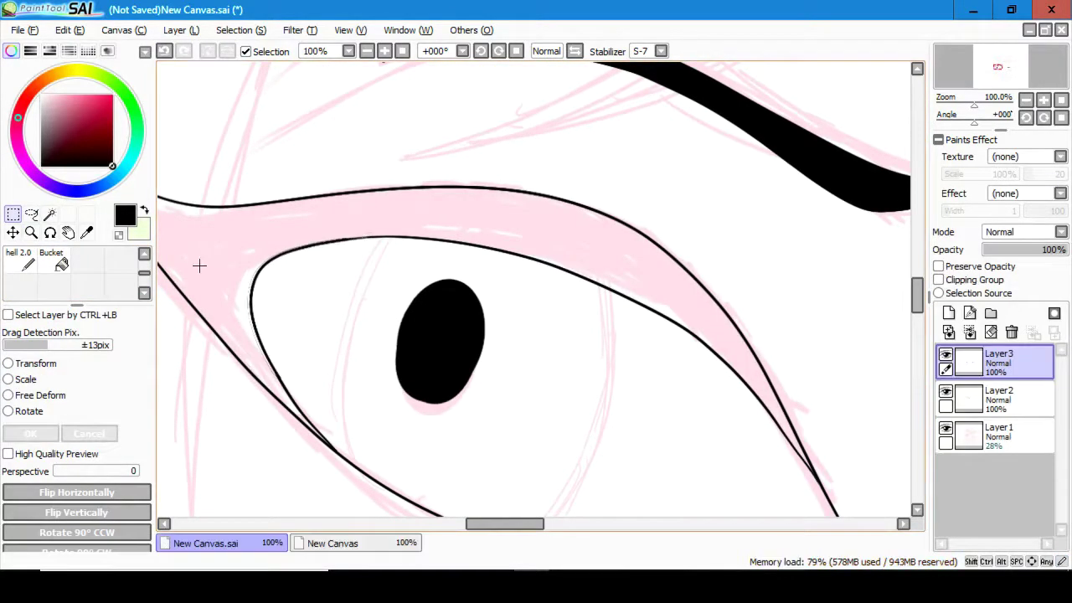
- Fill the area between the upper eyelid lines and the outer wing solid black
click(226, 235)
drag(226, 235, 385, 370)
key(b)
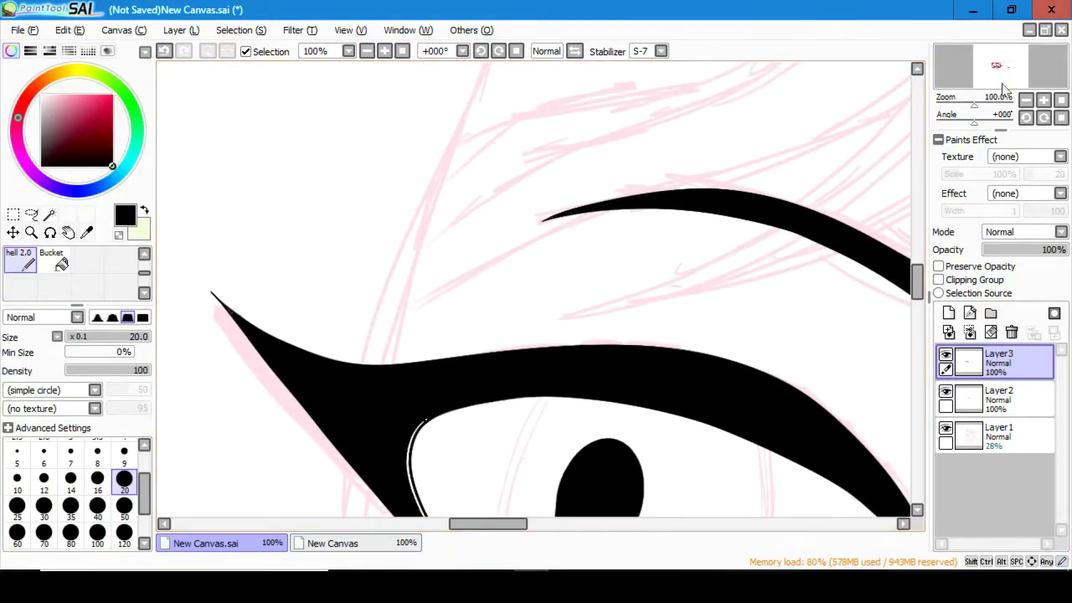
scroll(316, 278, down, 3)
- Set the stabilizer to 15 and paint black over the unfilled gaps at the ends of the upper eyelid
scroll(321, 281, down, 2)
scroll(400, 210, up, 2)
click(660, 51)
click(645, 251)
drag(474, 526, 522, 526)
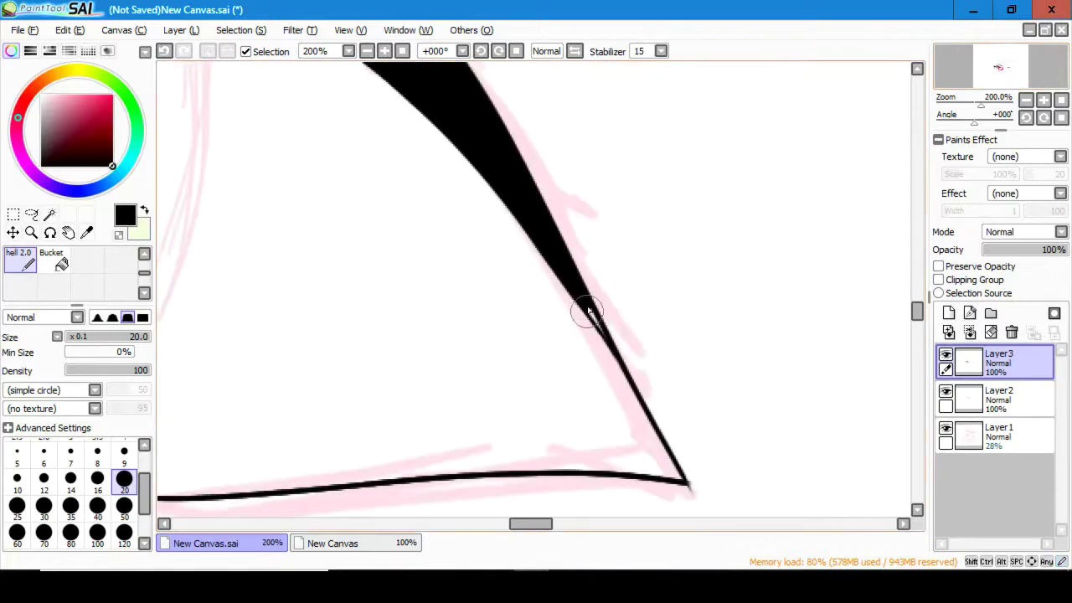
scroll(574, 398, down, 5)
scroll(763, 433, up, 4)
- Set the stabilizer to S-7 and thicken the lower lid line near the inner corner with a tapered black shape
click(661, 51)
click(661, 351)
drag(332, 441, 778, 443)
click(165, 52)
drag(311, 433, 766, 435)
click(164, 51)
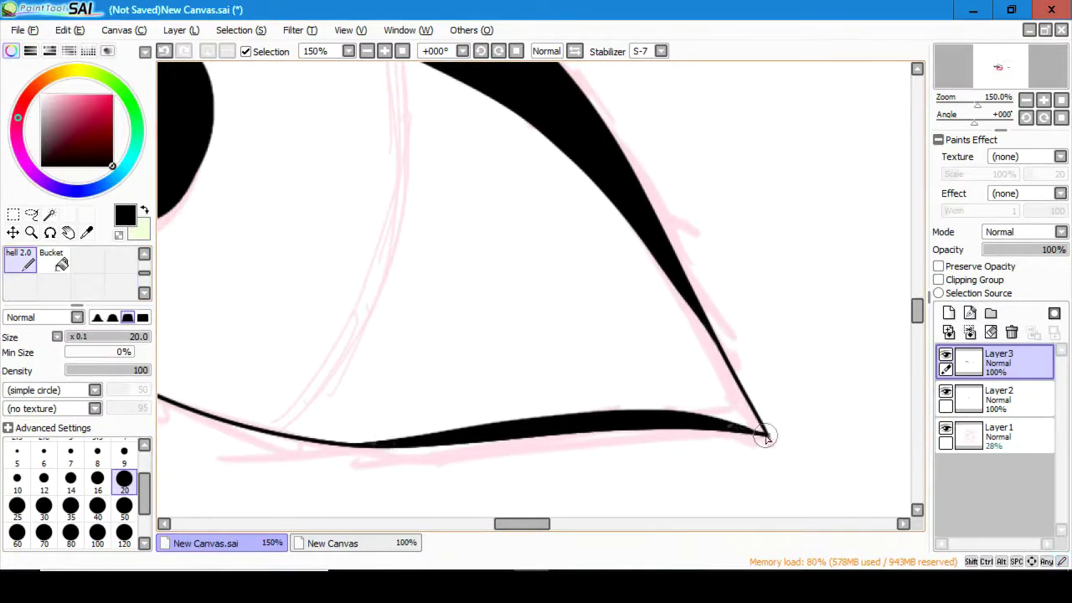
scroll(502, 276, down, 5)
scroll(557, 257, up, 5)
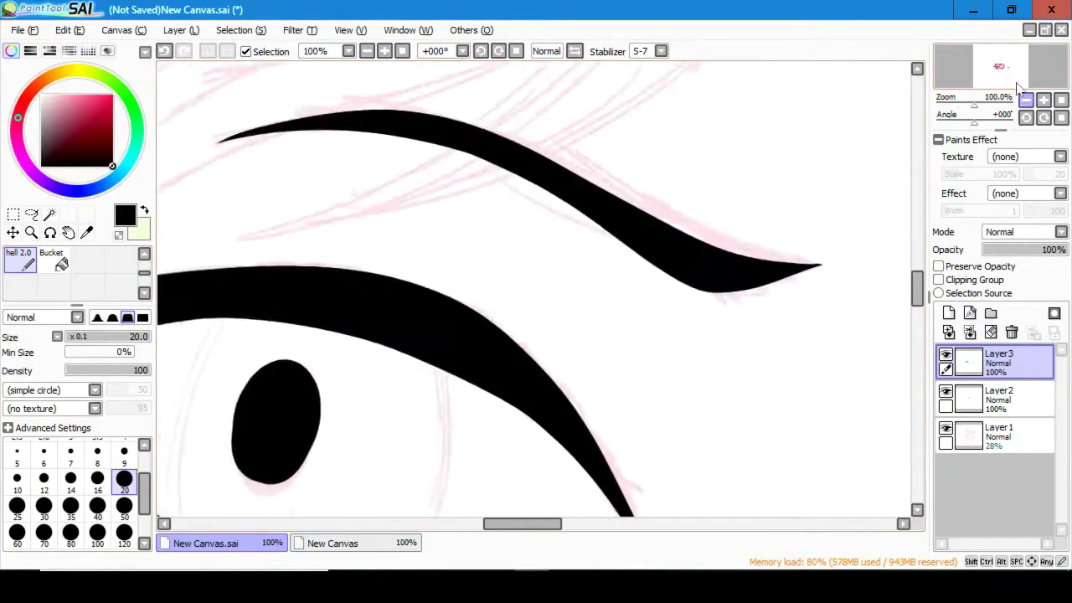
- Draw two tapered black eyelashes on the upper eyelid near the inner corner
drag(475, 226, 605, 199)
drag(513, 312, 632, 350)
scroll(586, 335, down, 3)
scroll(545, 302, up, 4)
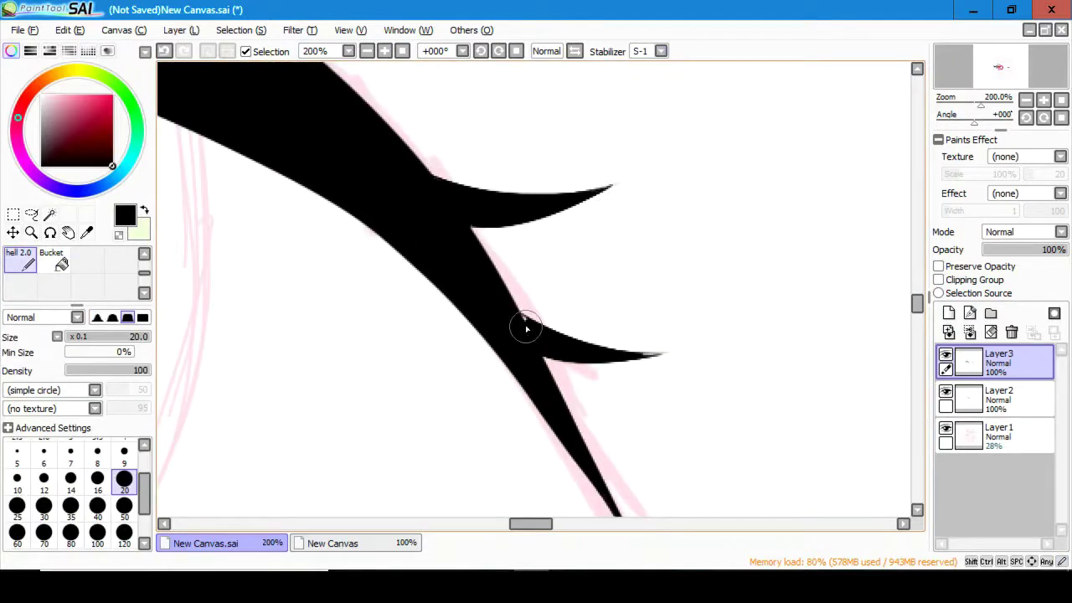
- Lasso the whole inked eye, paste a copy on a new layer and place it, horizontally flipped, over the other eye
scroll(448, 202, down, 6)
drag(456, 239, 466, 244)
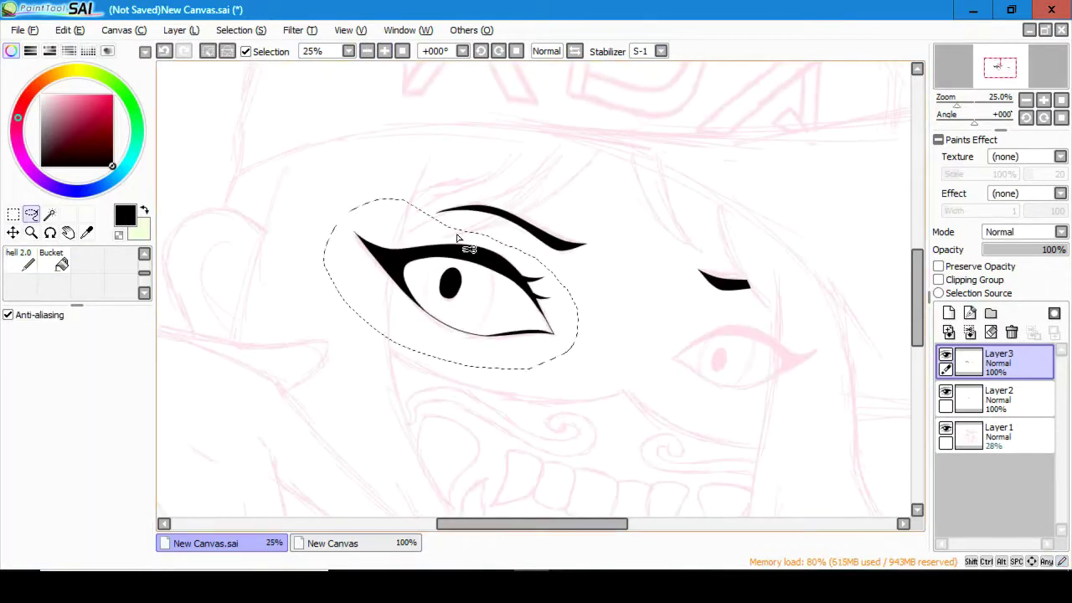
key(ctrl+c)
key(ctrl+v)
key(ctrl+t)
drag(331, 188, 761, 325)
key(Return)
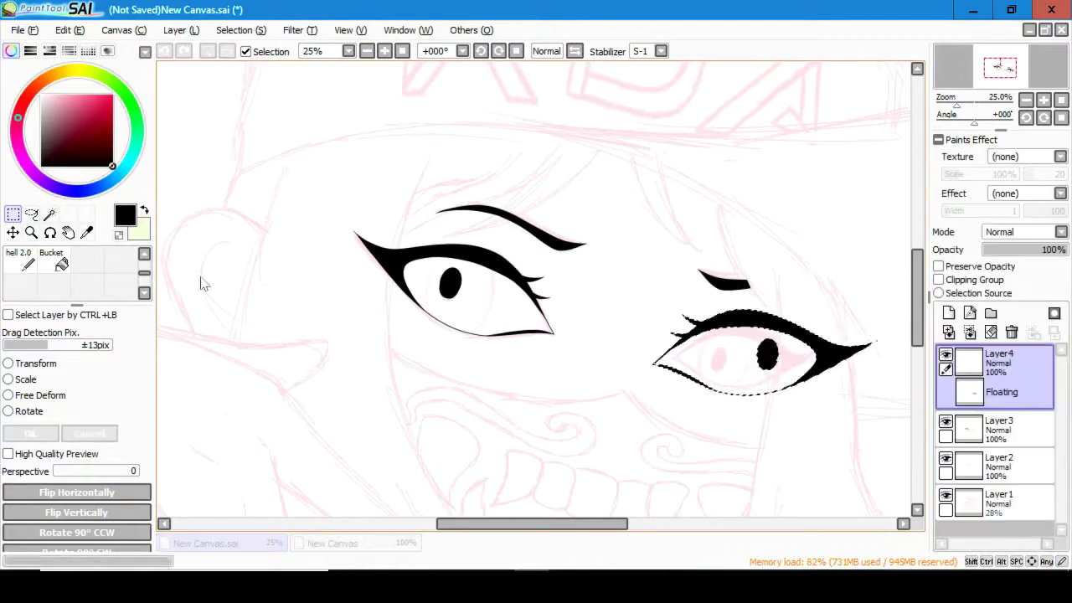
- Move the copied eye's pupil over the sketched pupil, and scale down and rotate the copied eye to fit the sketch
drag(778, 363, 737, 375)
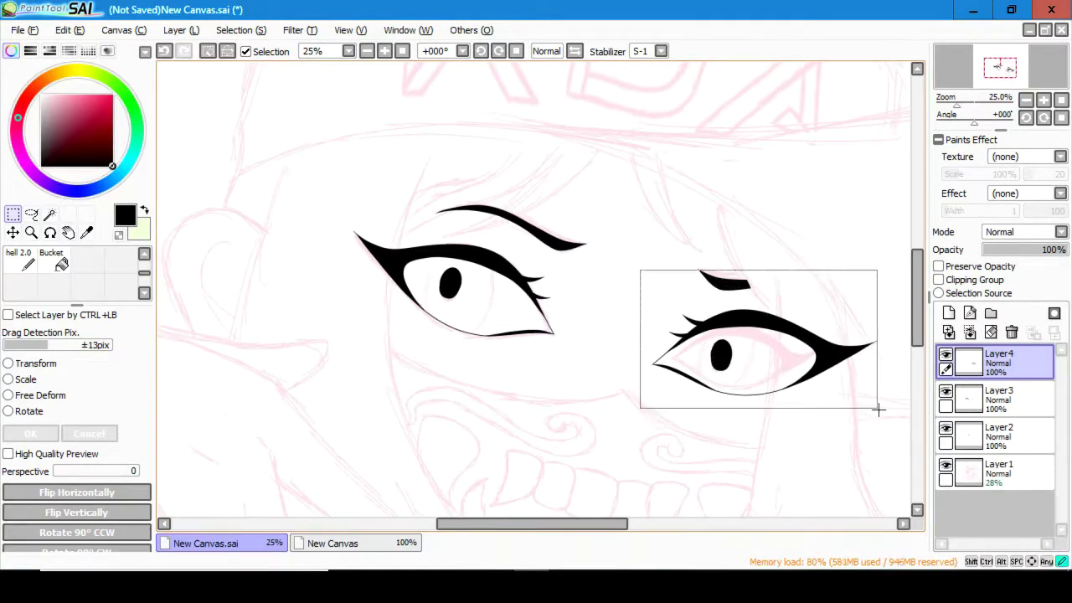
key(ctrl+t)
drag(651, 306, 665, 336)
click(52, 413)
drag(854, 312, 846, 335)
key(Return)
drag(993, 69, 996, 70)
- Merge the copied eye into the layer below and select the larger eye to adjust its position and proportions
click(31, 215)
drag(285, 220, 289, 224)
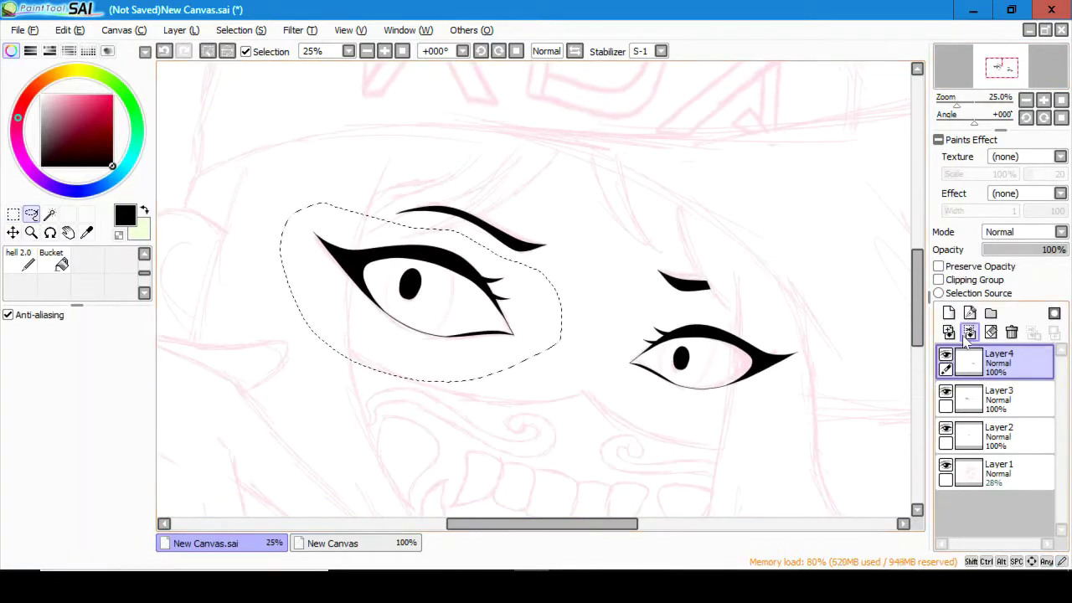
key(ctrl+t)
drag(514, 337, 524, 348)
key(Return)
drag(257, 211, 568, 379)
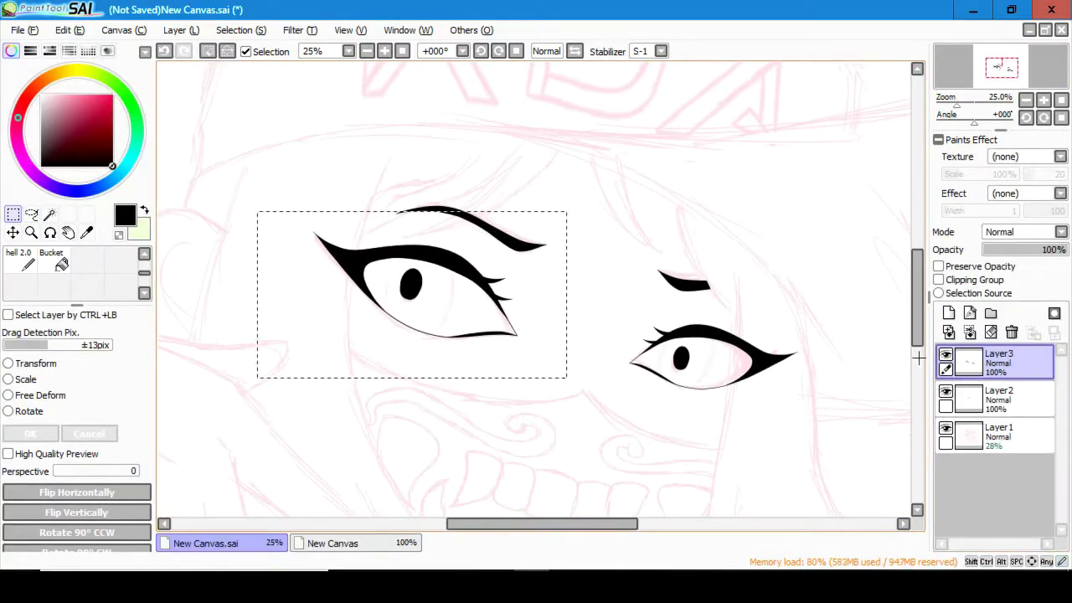
key(ctrl+t)
drag(546, 227, 552, 239)
click(86, 432)
- Select the smaller eye and transform it so it sits slightly closer to its eyebrow
drag(605, 287, 828, 402)
key(ctrl+t)
mouse_move(704, 351)
mouse_down()
mouse_move(696, 366)
mouse_move(714, 339)
mouse_up()
key(Return)
key(ctrl+t)
key(Return)
key(ctrl+d)
key(ctrl+minus)
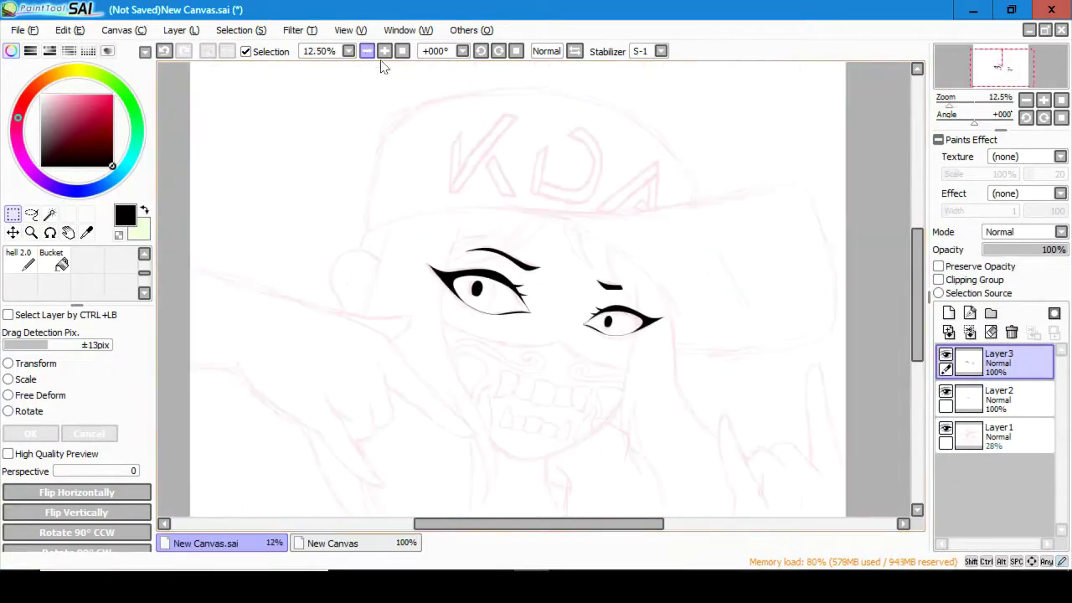
drag(576, 300, 672, 342)
key(ctrl+t)
key(Return)
scroll(364, 377, up, 5)
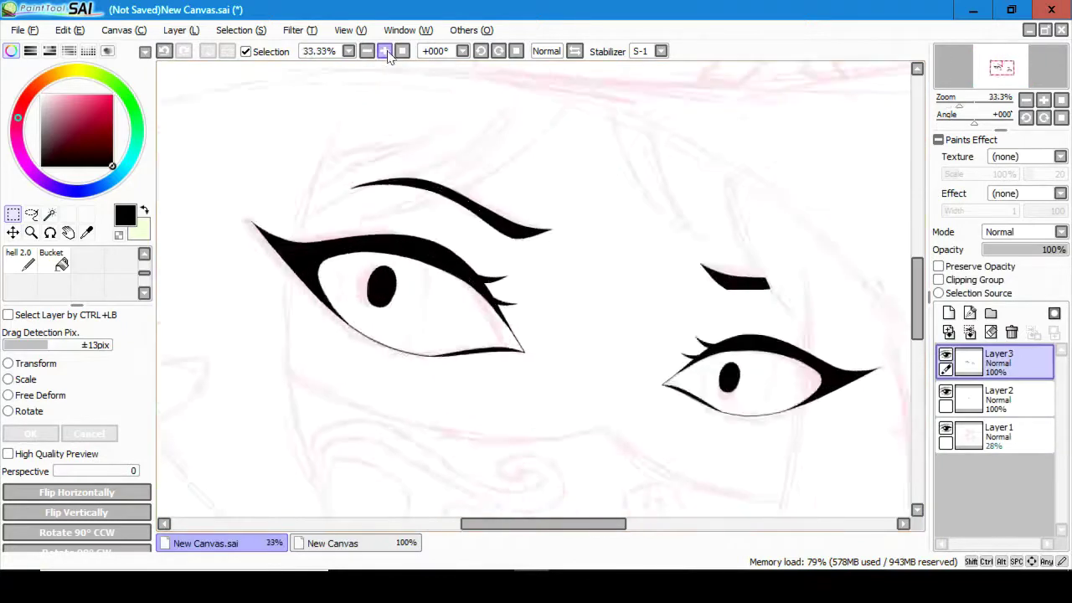
click(25, 262)
drag(362, 208, 349, 352)
key(ctrl+z)
- Draw both curved edges of the larger eye's iris with the stabilizer at S-7 and a brush size of 14
click(661, 51)
click(640, 193)
click(70, 478)
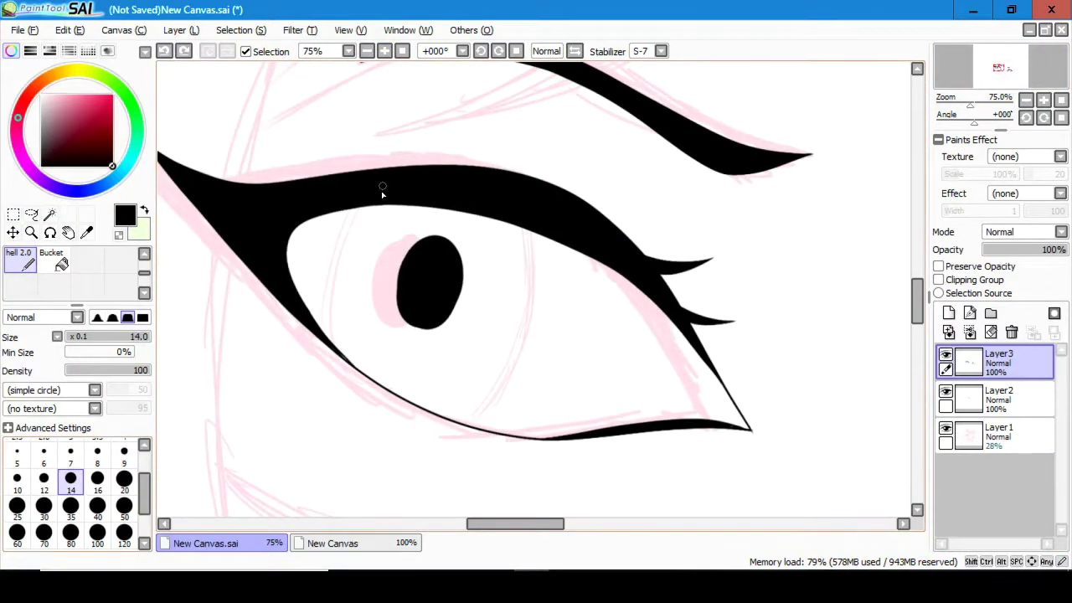
key(ctrl+z)
scroll(619, 447, down, 1)
drag(528, 228, 436, 423)
scroll(620, 447, down, 1)
scroll(620, 448, up, 2)
- Erase the iris line ends that overshoot the lower lid and switch back to the hell 2.0 brush
click(145, 255)
click(62, 289)
click(164, 52)
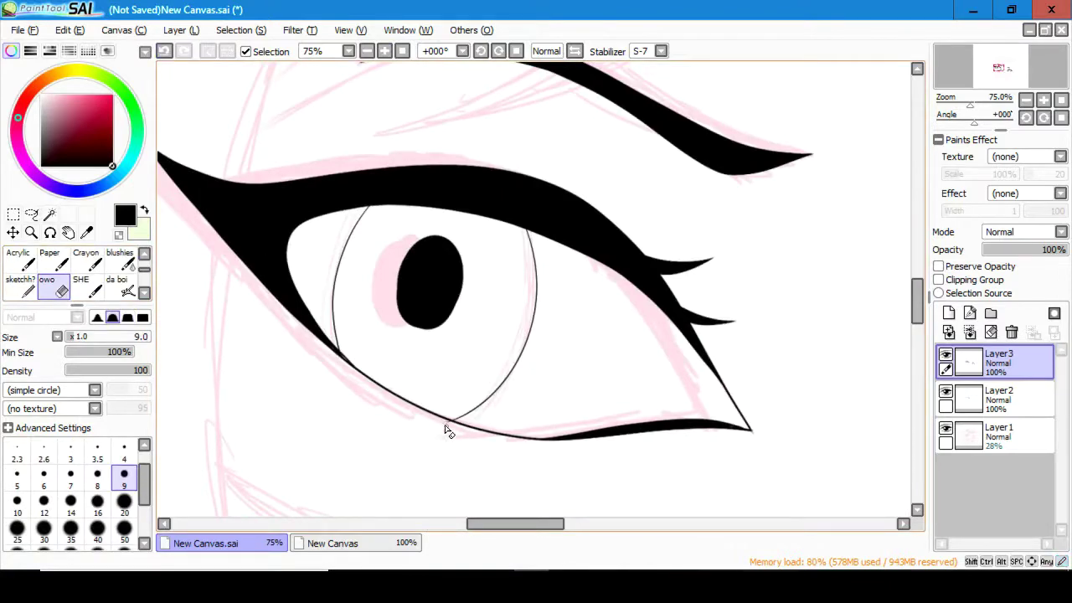
scroll(427, 433, up, 3)
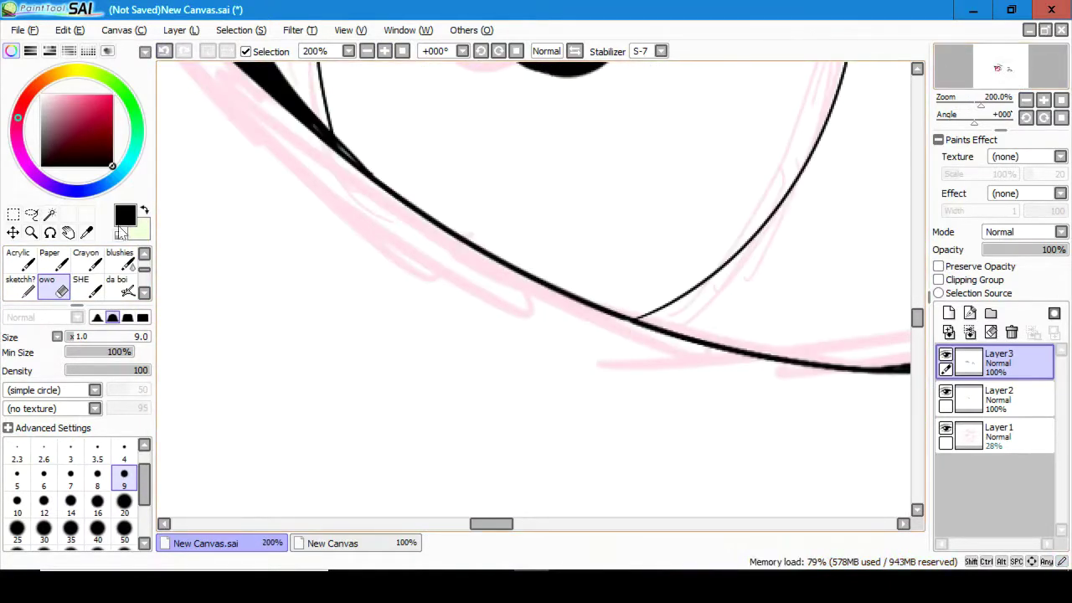
scroll(75, 276, down, 2)
click(18, 284)
scroll(344, 151, down, 4)
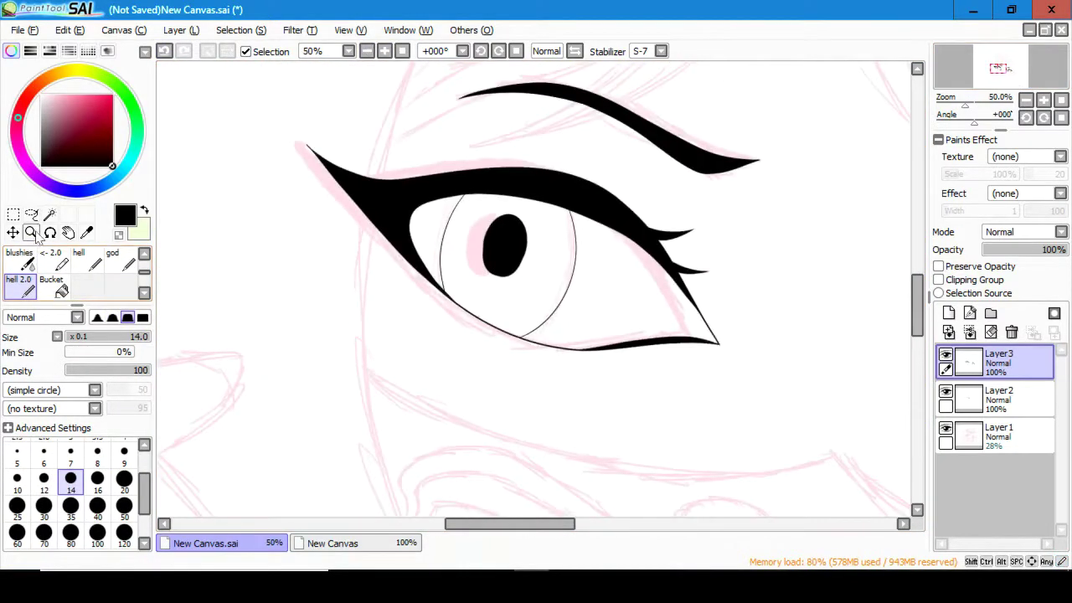
- Lasso the larger eye's pupil and transform it to adjust its placement inside the iris
click(31, 214)
drag(469, 205, 473, 210)
key(ctrl+t)
drag(502, 243, 509, 268)
click(1027, 98)
drag(999, 73, 988, 68)
key(Return)
- Draw both curved edges of the smaller eye's iris on a new layer with the size 14 brush
scroll(536, 285, up, 2)
click(948, 313)
scroll(536, 285, up, 1)
drag(501, 111, 475, 293)
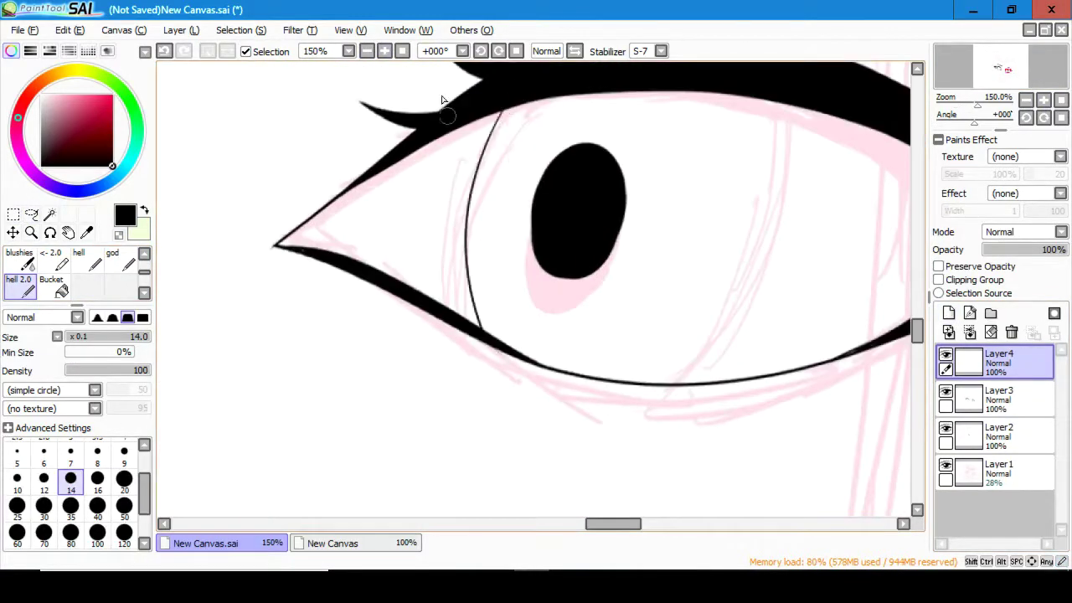
scroll(476, 292, down, 2)
drag(657, 199, 587, 342)
key(h)
key(h)
key(h)
key(h)
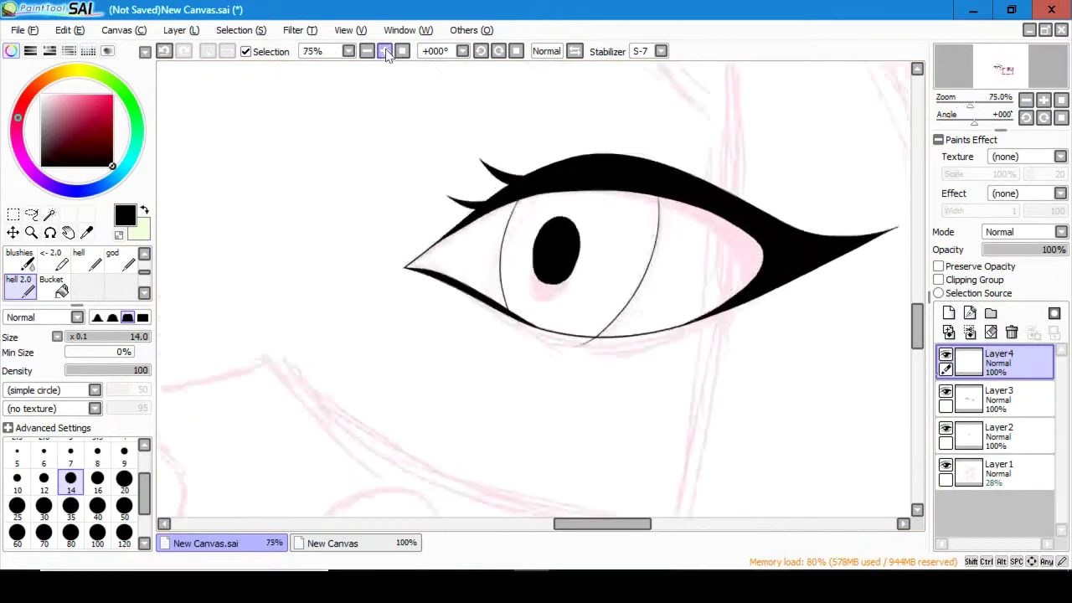
- Erase the iris line end that overshoots the smaller eye's lower lid and merge the iris layer down
scroll(536, 289, up, 3)
key(e)
click(969, 332)
- Lasso the smaller eye's pupil, transform it to fit the iris, and merge the eye layer into the one below
key(l)
drag(586, 109, 622, 108)
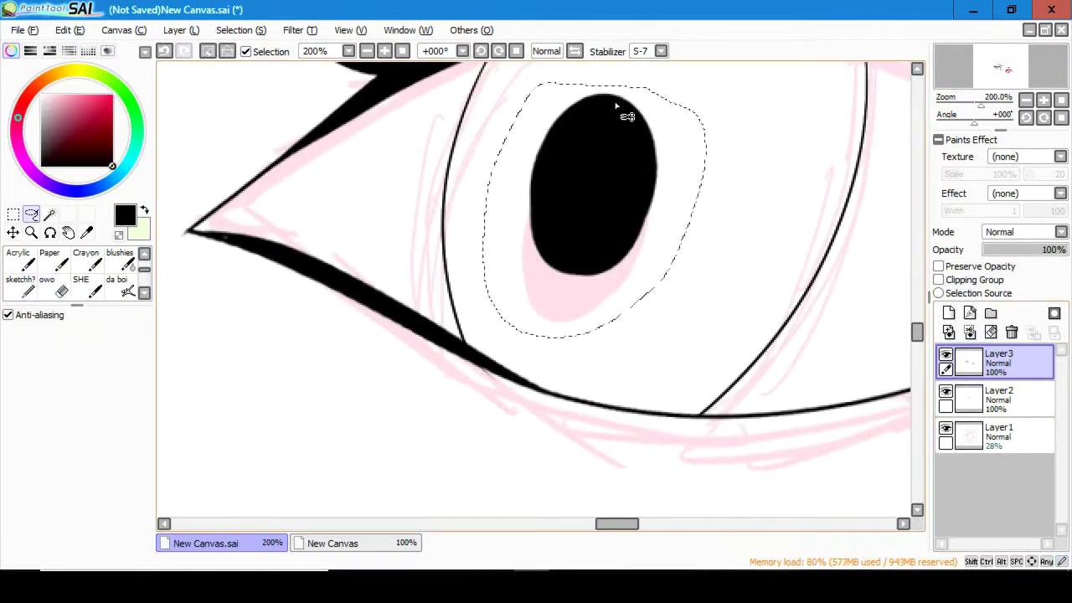
key(ctrl+t)
click(367, 51)
key(Return)
click(366, 51)
click(367, 51)
click(367, 52)
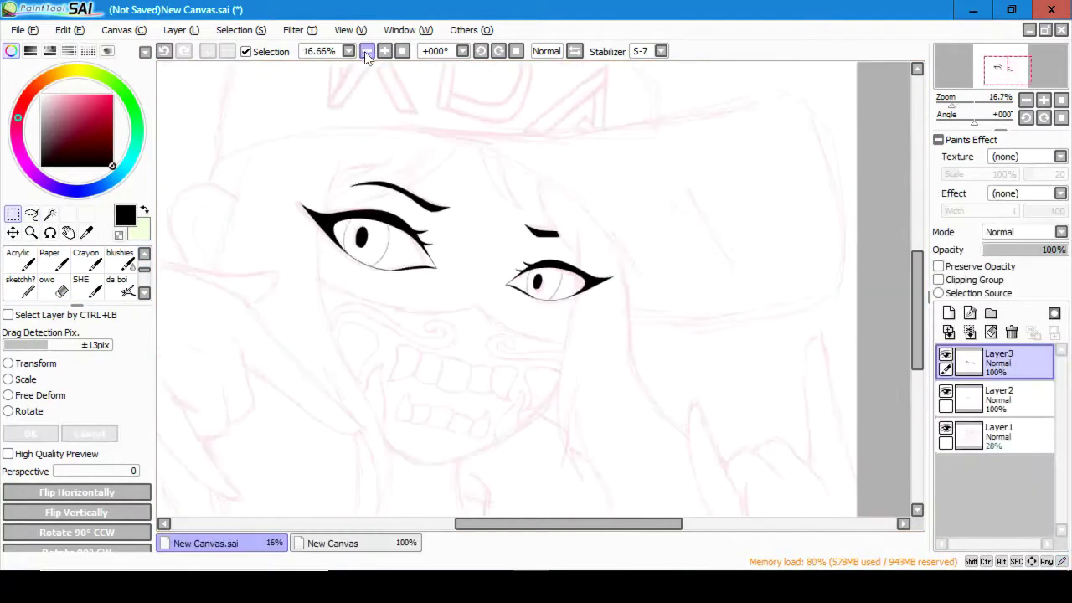
key(ctrl+e)
- Ink the two extended fingers of the raised hand with the hell 2.0 brush at size 35
key(n)
click(367, 51)
click(384, 51)
scroll(604, 212, up, 1)
key(bracketright)
key(bracketright)
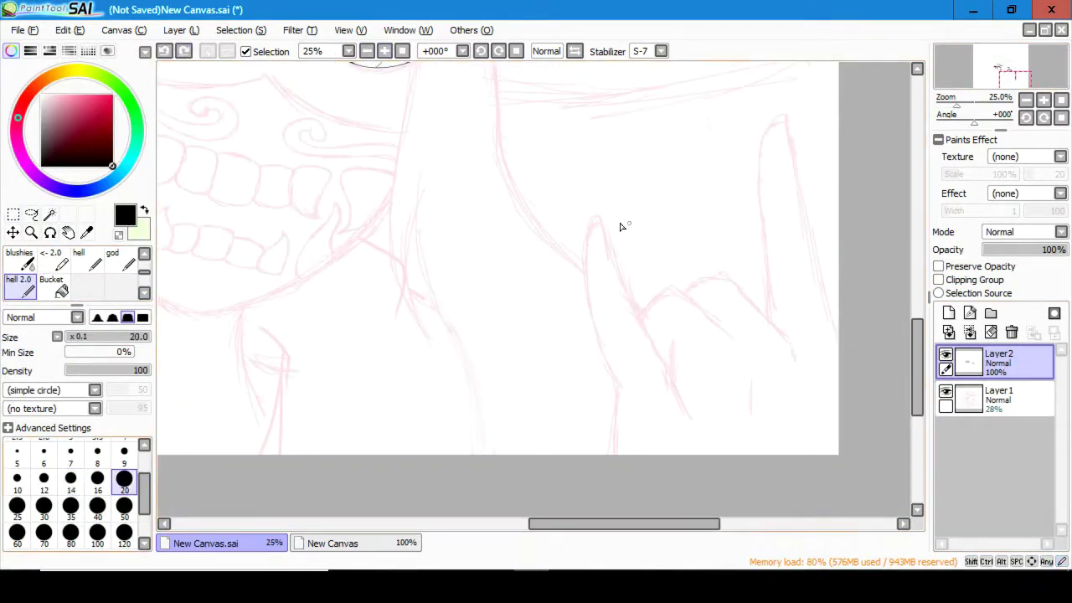
click(71, 506)
drag(694, 436, 604, 219)
scroll(610, 475, down, 2)
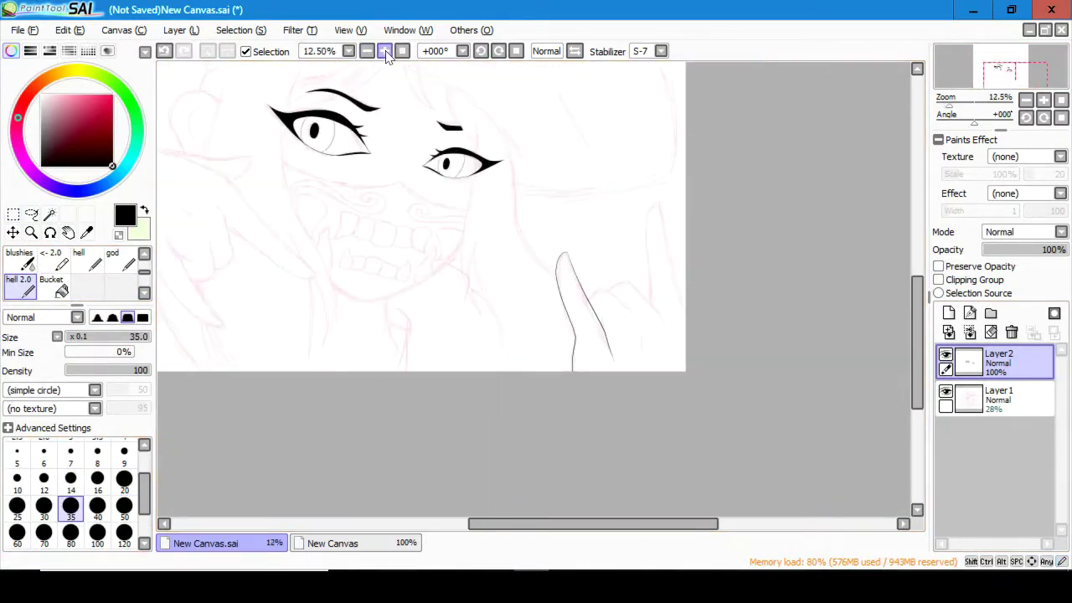
scroll(905, 87, up, 3)
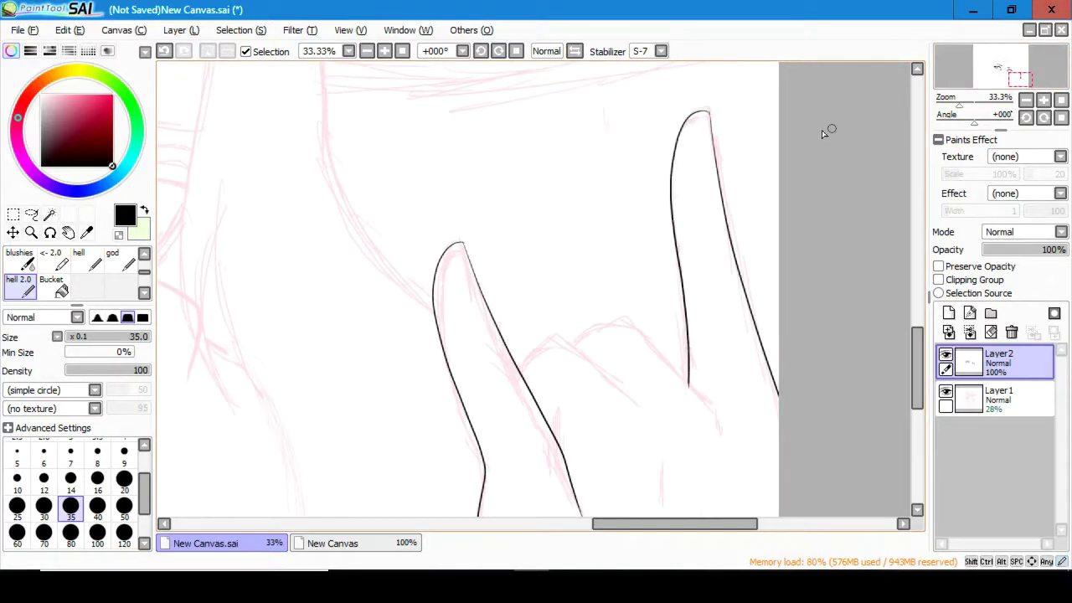
- Ink the folded fingers between the raised hand's extended fingers and clean up line ends with the owo eraser
scroll(639, 366, down, 3)
scroll(700, 324, down, 3)
scroll(699, 324, up, 3)
click(56, 285)
click(51, 285)
scroll(545, 427, down, 2)
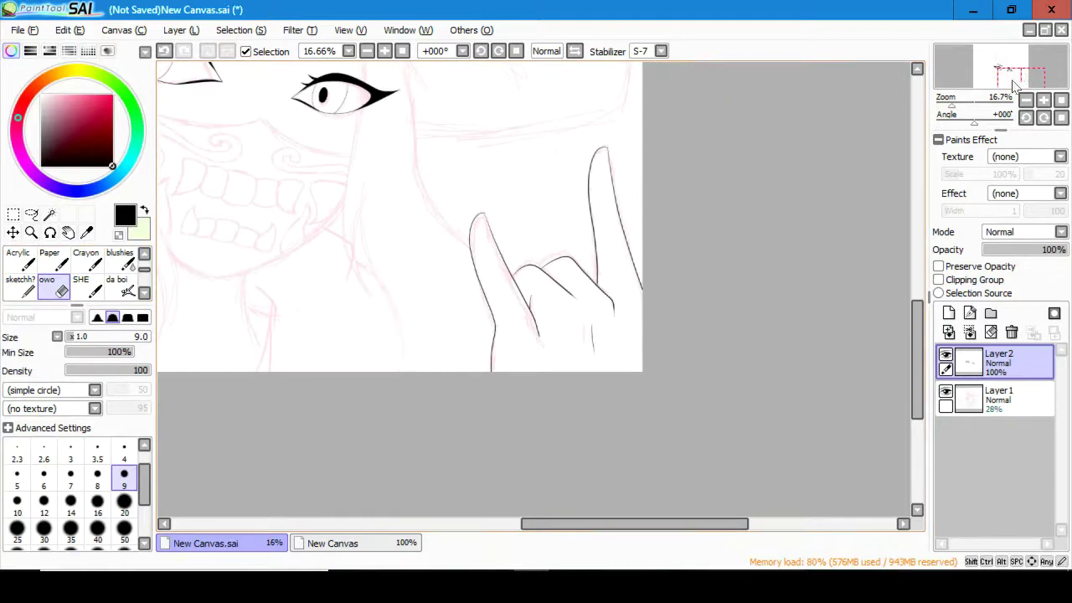
- Ink the thumb, curled fingers and palm edge of the other hand with hell 2.0 in a mirrored view
drag(1015, 86, 1014, 89)
key(n)
key(ctrl+minus)
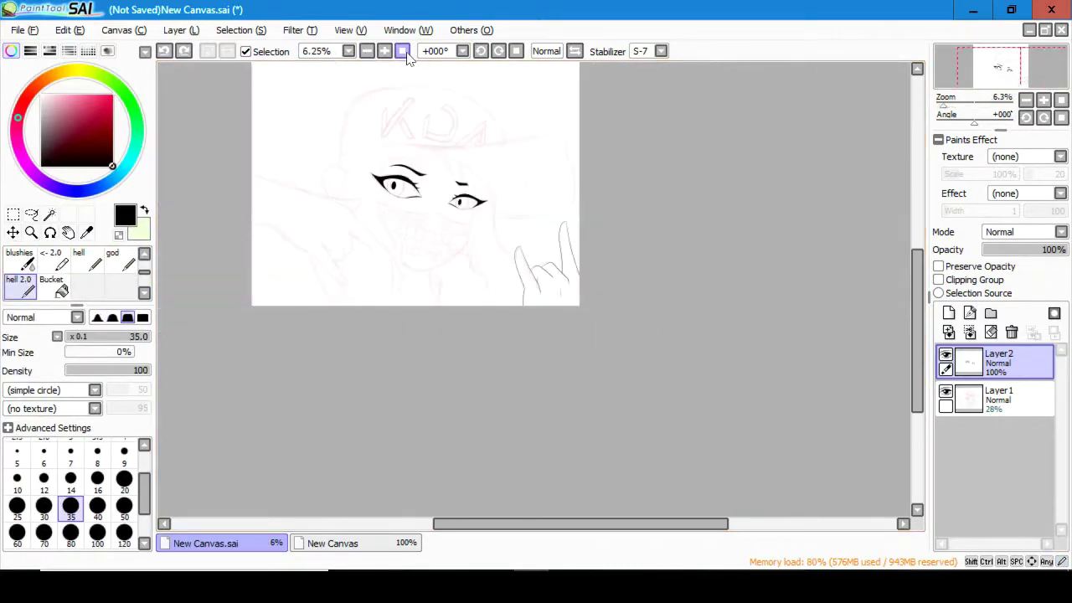
key(ctrl+plus)
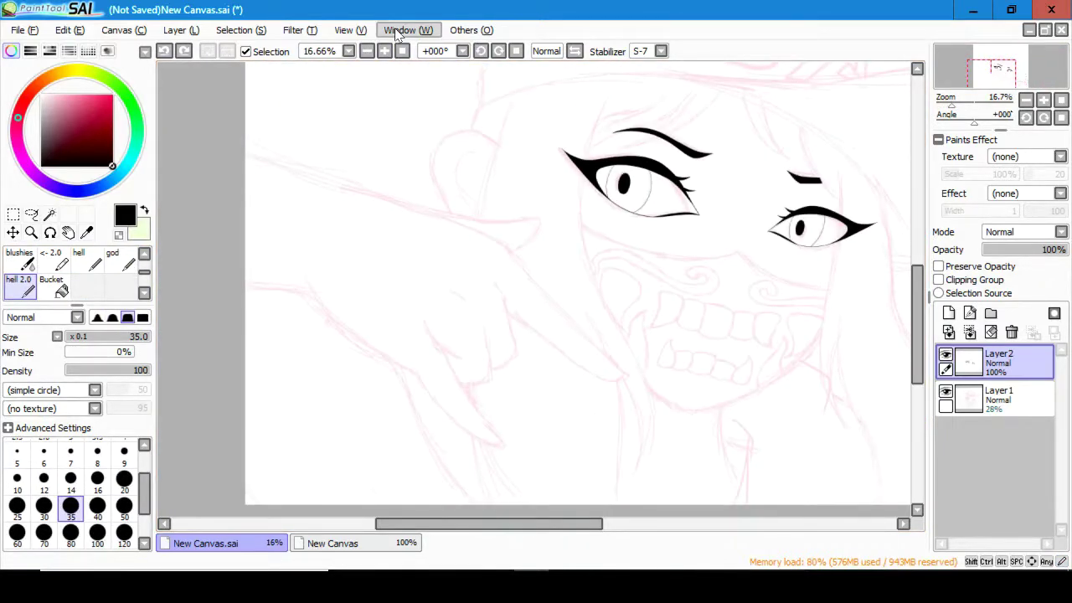
key(h)
scroll(567, 223, up, 2)
drag(541, 294, 511, 339)
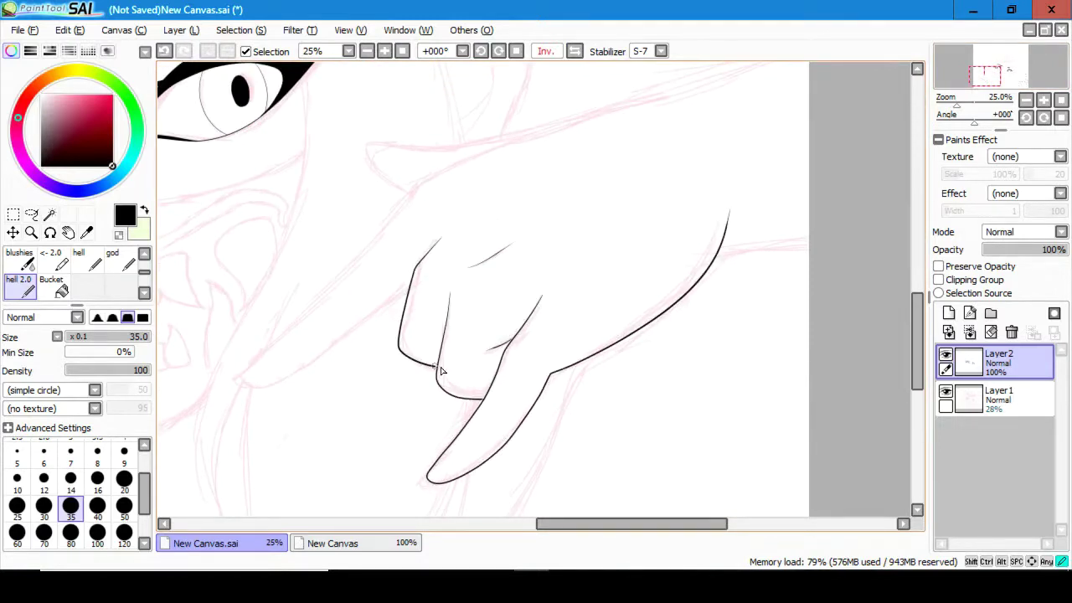
- Ink the other hand's pointing index finger and both forearm edges up to the canvas border, redoing unsatisfactory strokes
drag(452, 163, 287, 306)
key(ctrl+z)
drag(711, 259, 808, 236)
scroll(797, 112, up, 1)
mouse_move(797, 112)
mouse_down()
mouse_move(231, 442)
mouse_move(407, 245)
mouse_up()
key(ctrl+z)
key(ctrl+z)
scroll(371, 67, down, 3)
scroll(818, 104, up, 3)
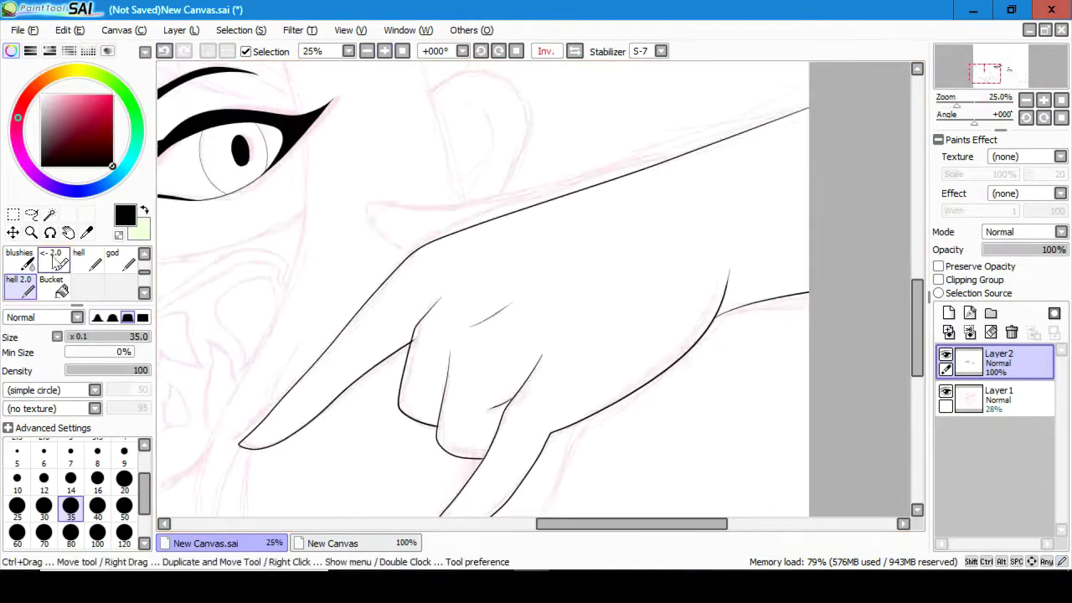
key(e)
key(n)
key(h)
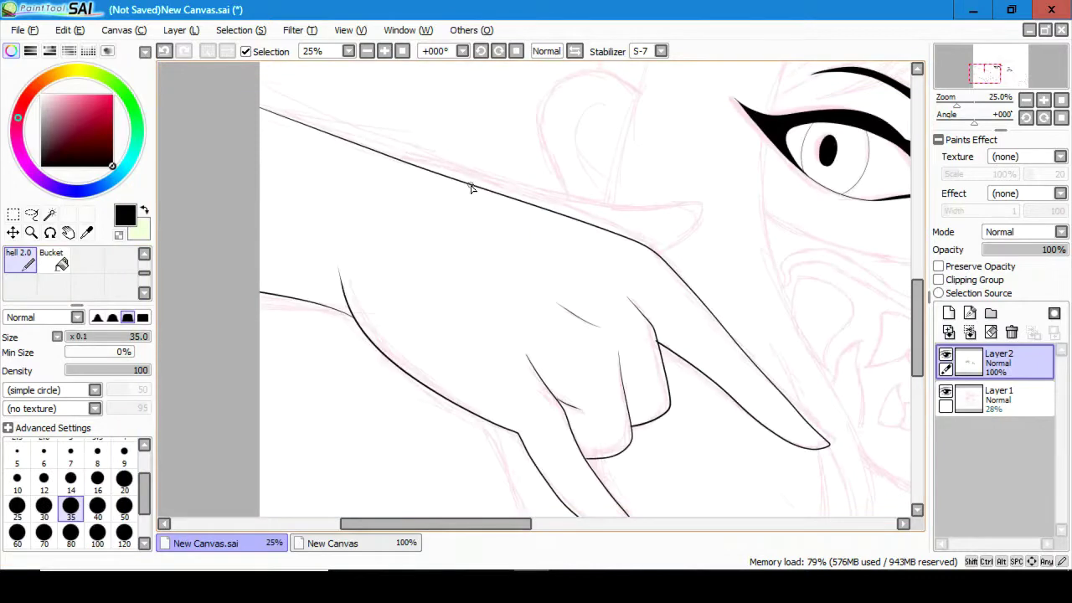
- Add a new layer and ink the two swirl ornaments on the mask beneath the eyes
scroll(692, 453, down, 2)
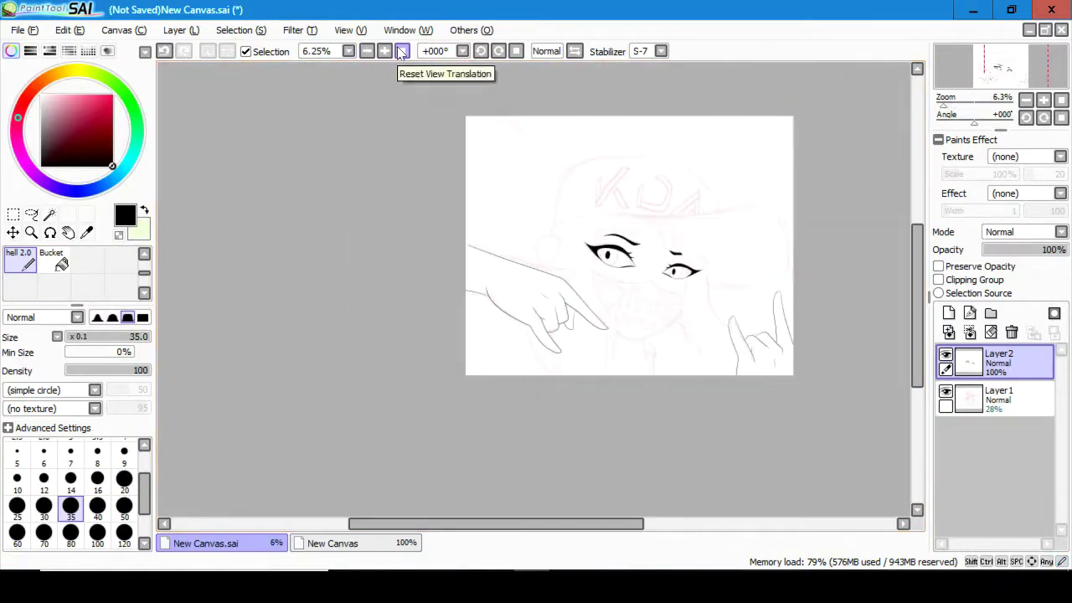
click(384, 51)
scroll(362, 132, down, 2)
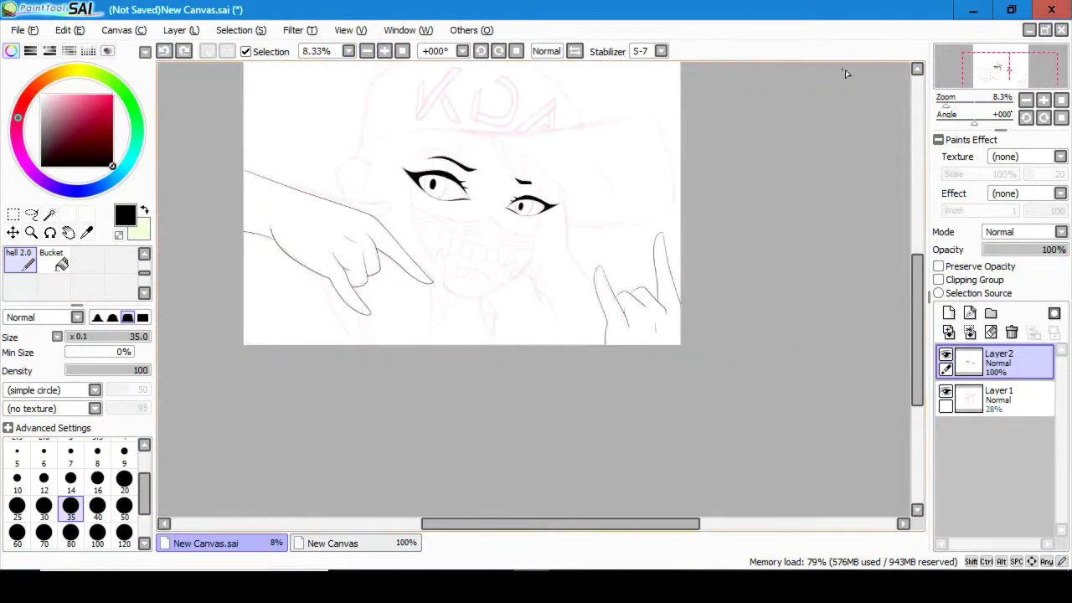
click(948, 312)
click(385, 51)
click(385, 51)
scroll(536, 335, up, 2)
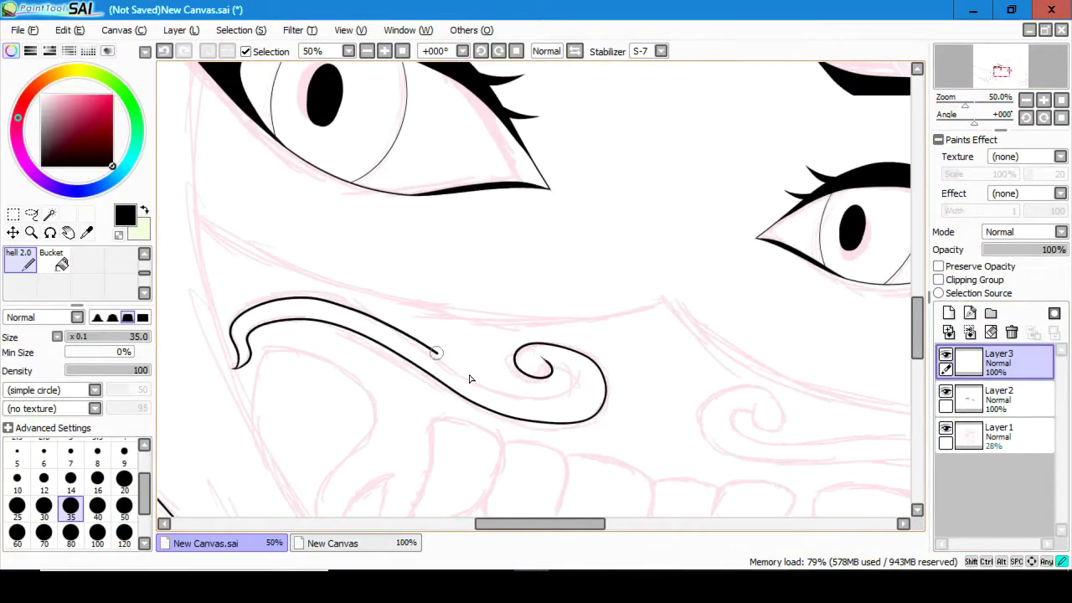
click(1003, 72)
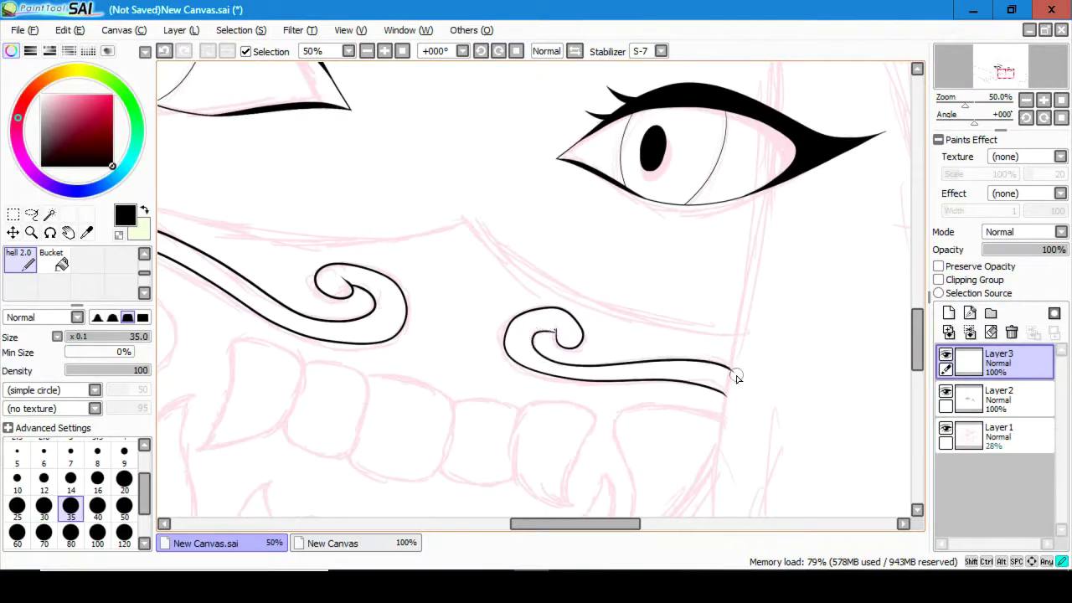
- Ink the large curved fang shapes along both sides of the mask
scroll(736, 373, down, 2)
scroll(460, 182, up, 2)
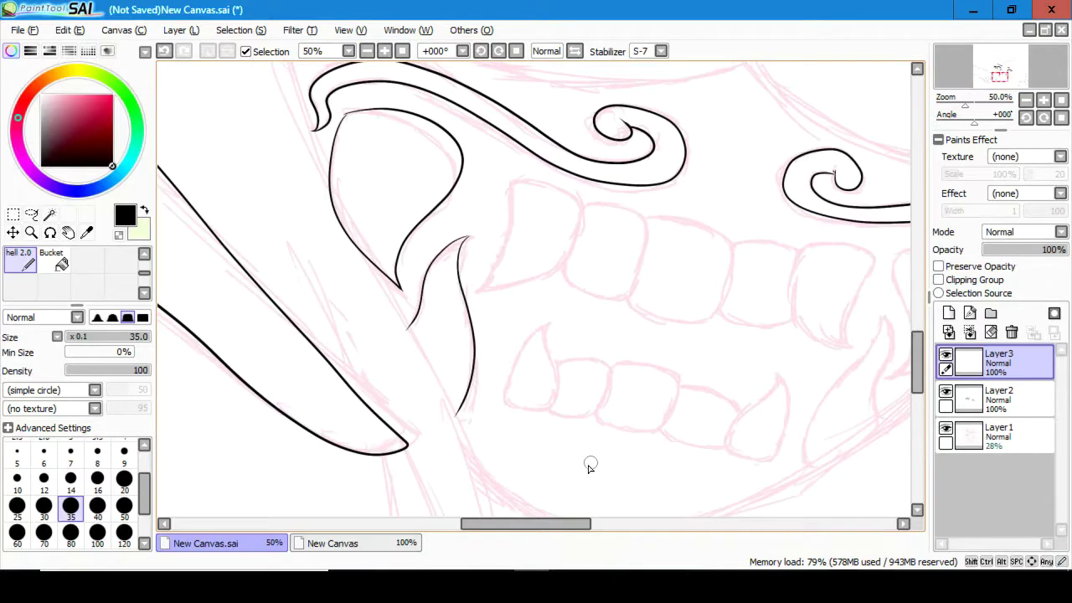
drag(589, 466, 371, 466)
drag(683, 249, 780, 258)
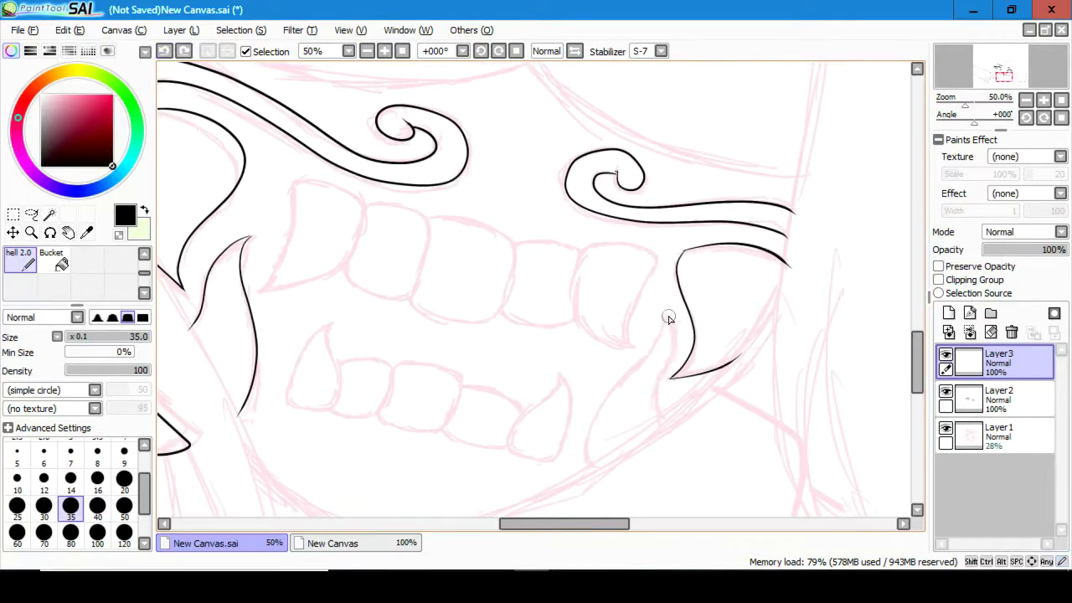
- Ink the upper fang beneath the larger swirl, erasing and redrawing the broken part of its curved edge
drag(319, 188, 437, 226)
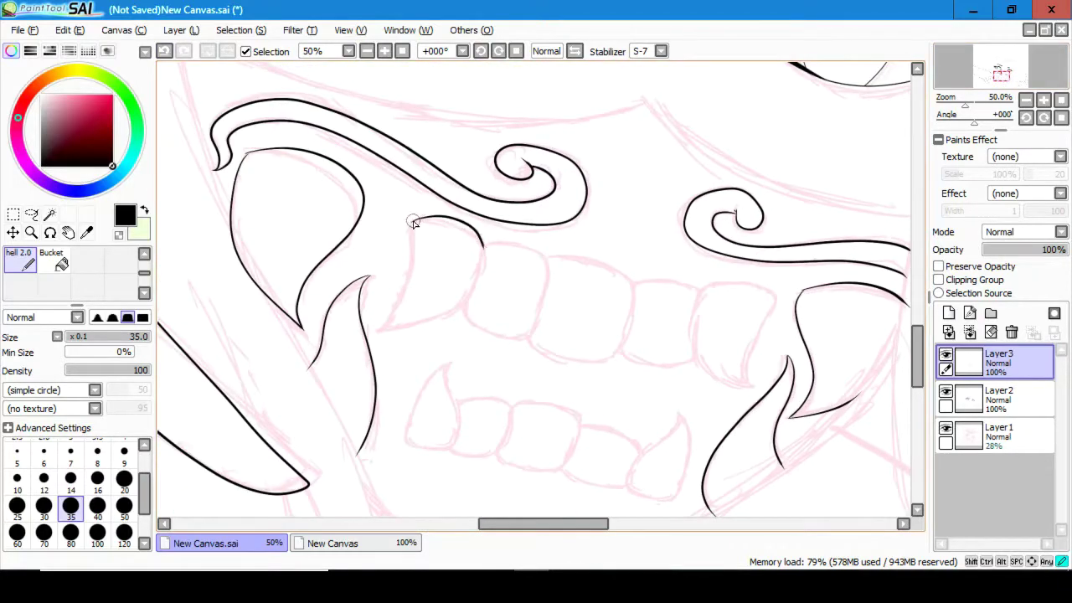
click(385, 51)
key(e)
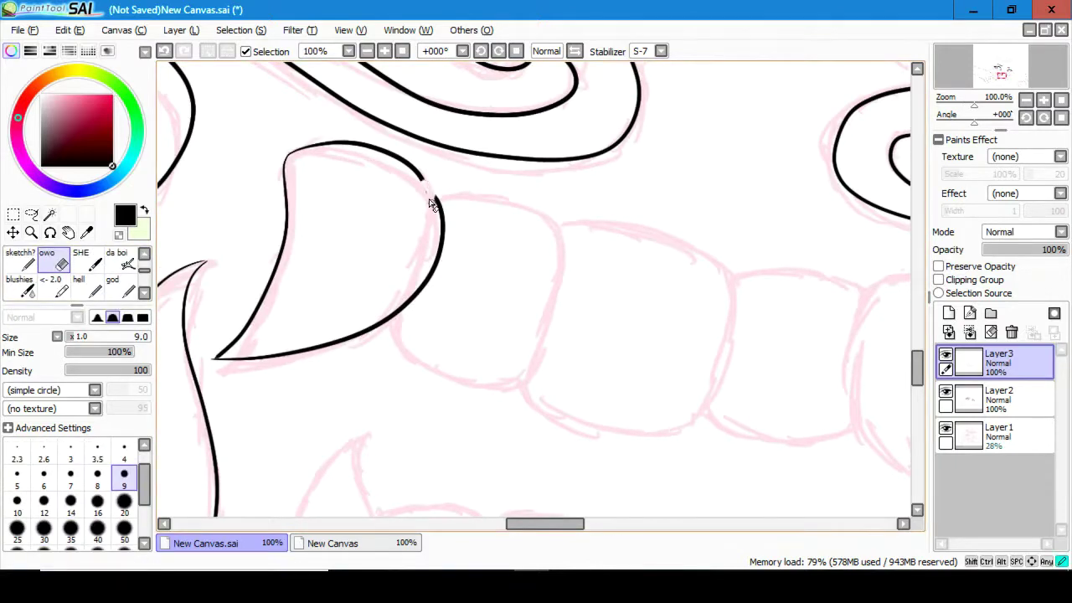
key(b)
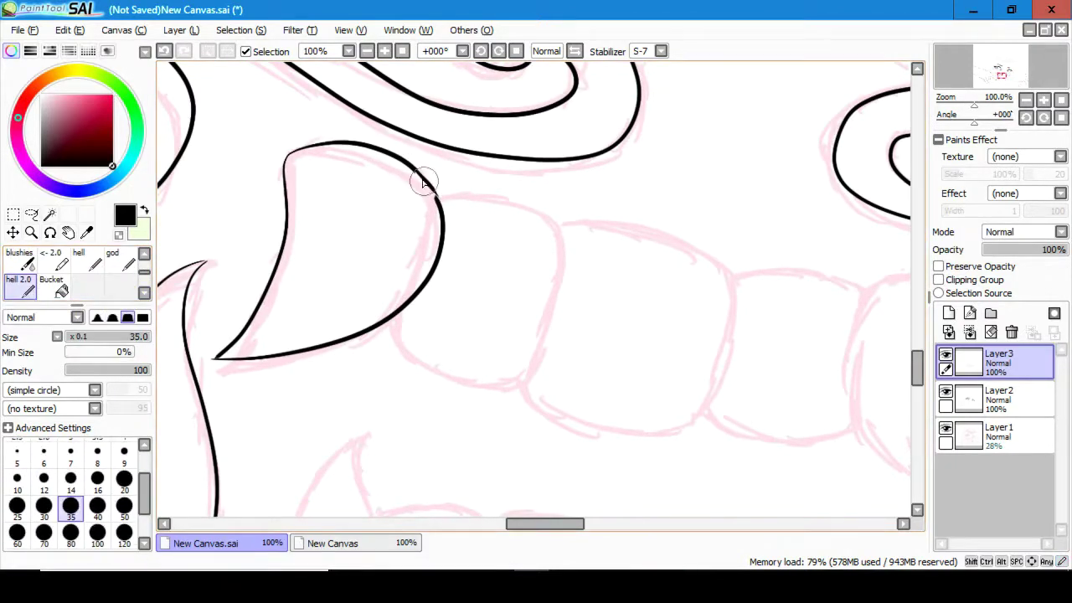
drag(411, 172, 433, 197)
scroll(439, 219, up, 1)
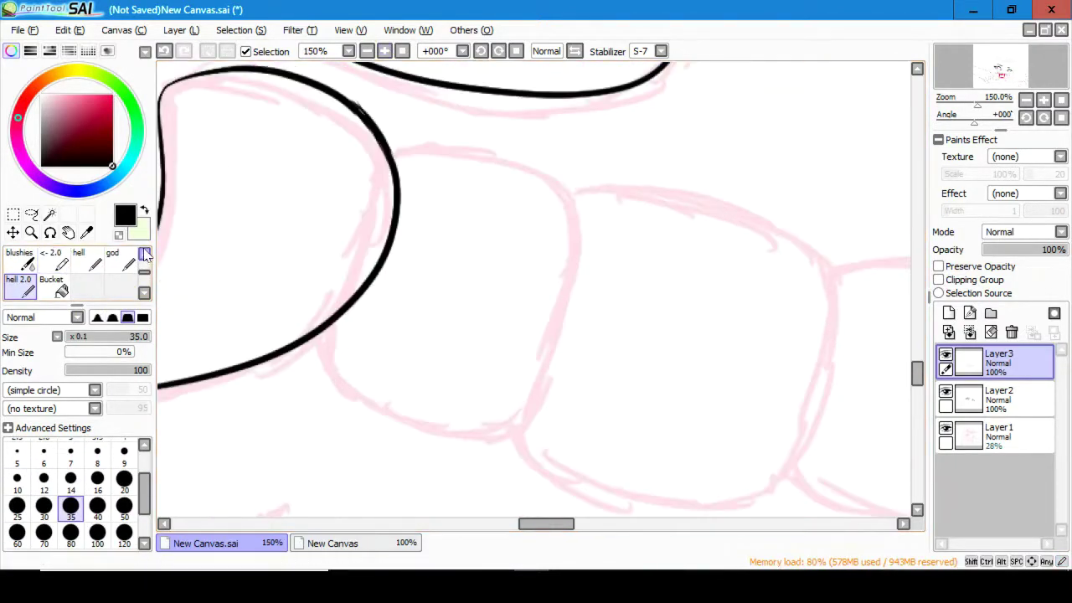
scroll(365, 117, down, 2)
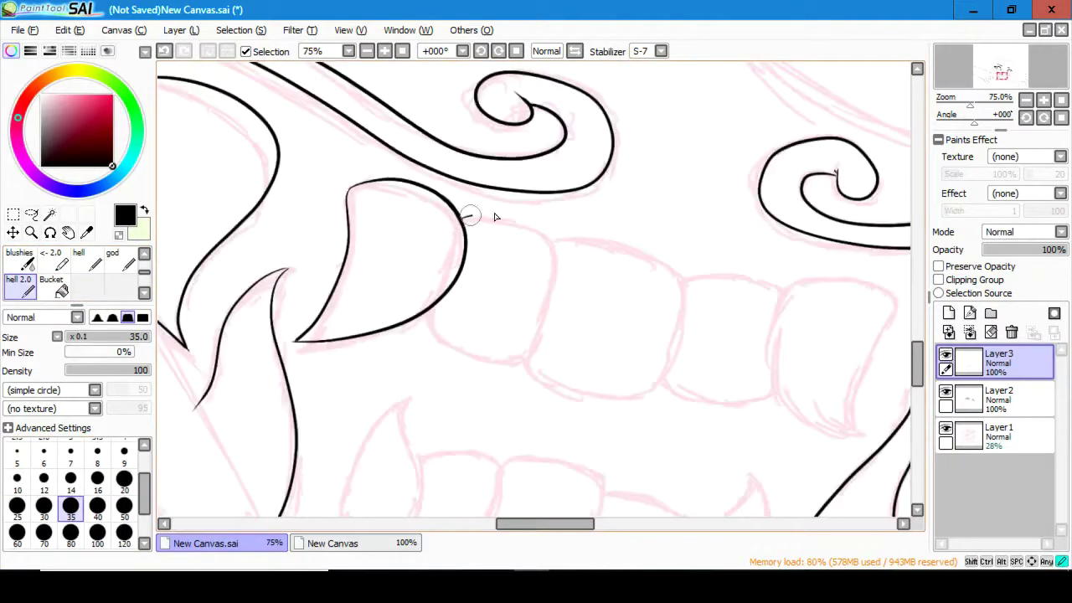
- Undo the stray tooth stroke and ink the opposite upper fang and the upper teeth between both fangs
click(164, 51)
scroll(536, 285, right, 2)
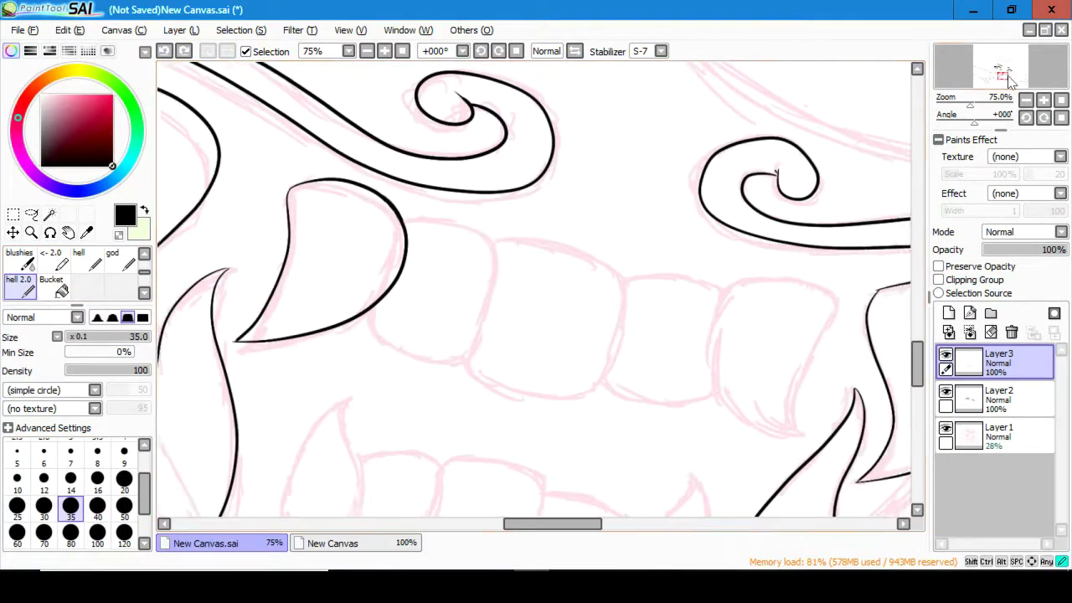
drag(666, 289, 767, 300)
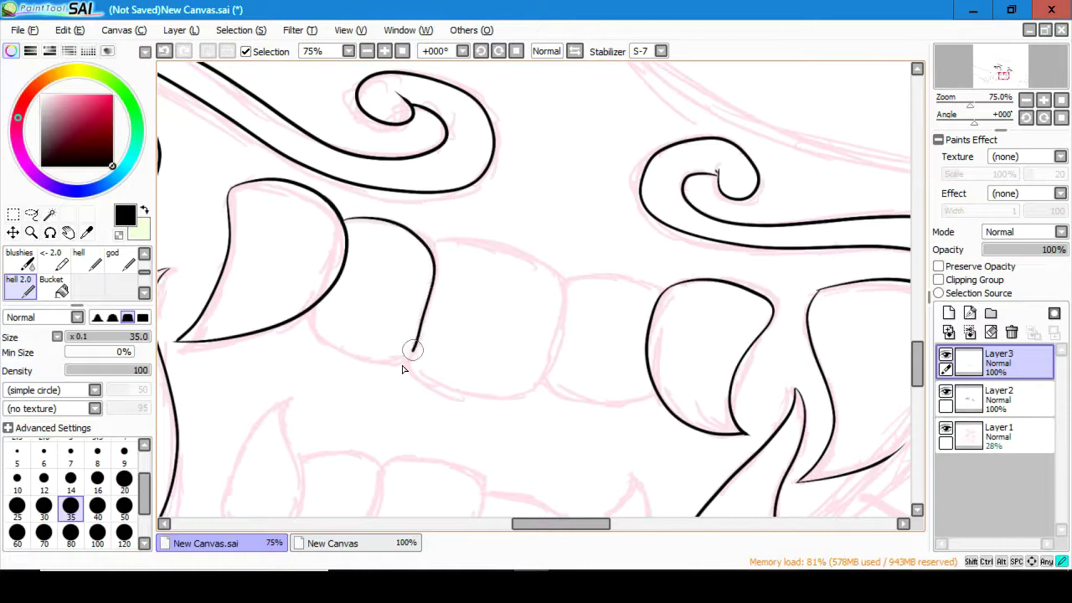
key(h)
key(ctrl+z)
drag(444, 407, 416, 398)
key(h)
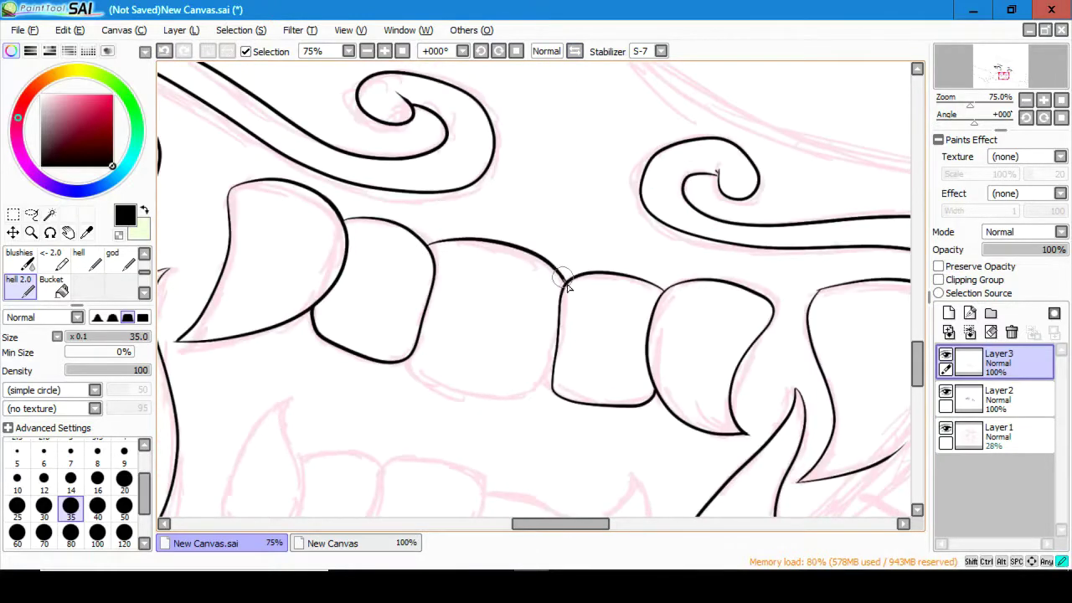
- Ink the lower row of the mask's teeth, with a pointed fang at each end and three teeth between
click(367, 51)
click(384, 51)
scroll(433, 259, down, 3)
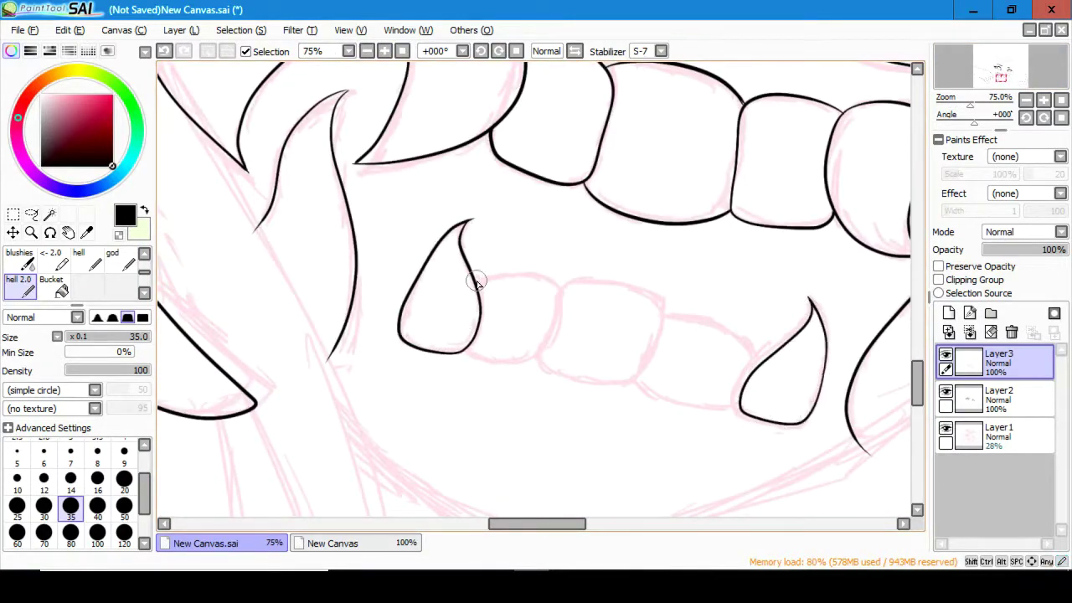
key(ctrl+z)
drag(479, 360, 462, 352)
key(h)
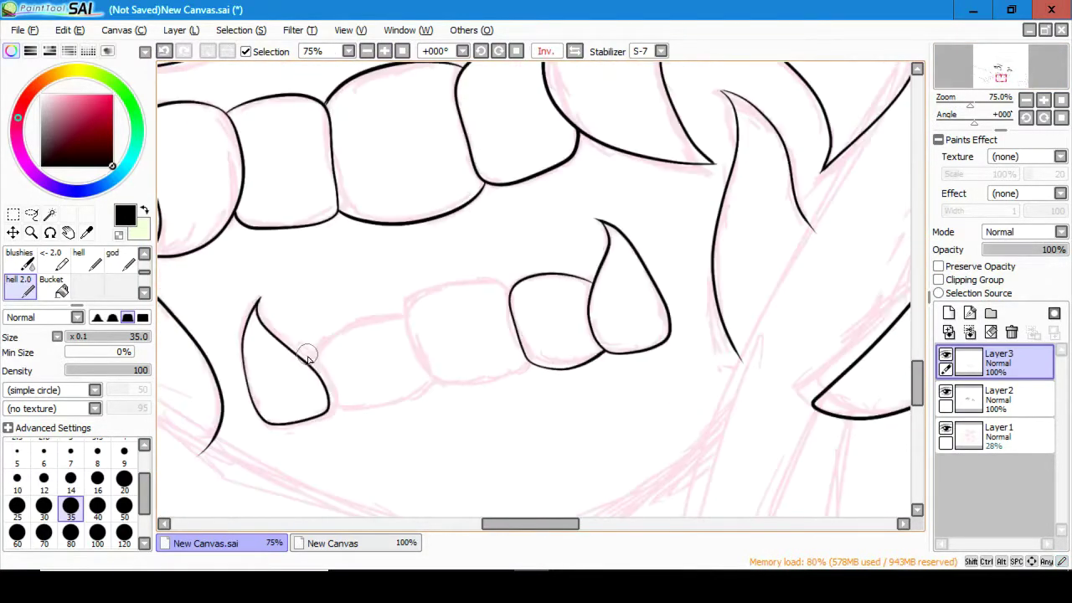
click(575, 51)
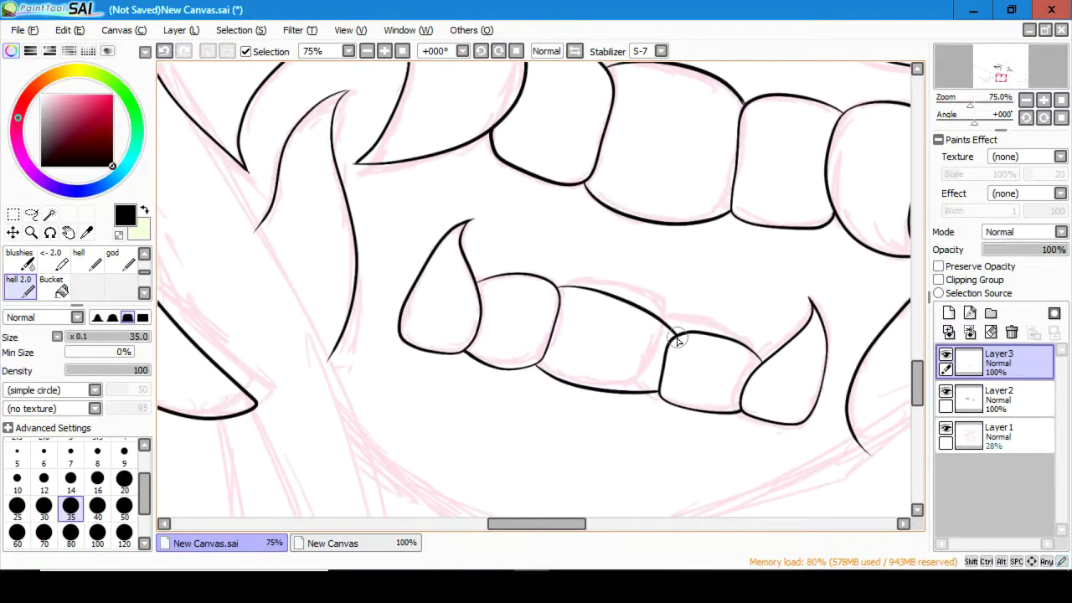
- Ink the mask's upper edge as two curves meeting in a point over the nose
scroll(680, 338, down, 4)
click(1018, 62)
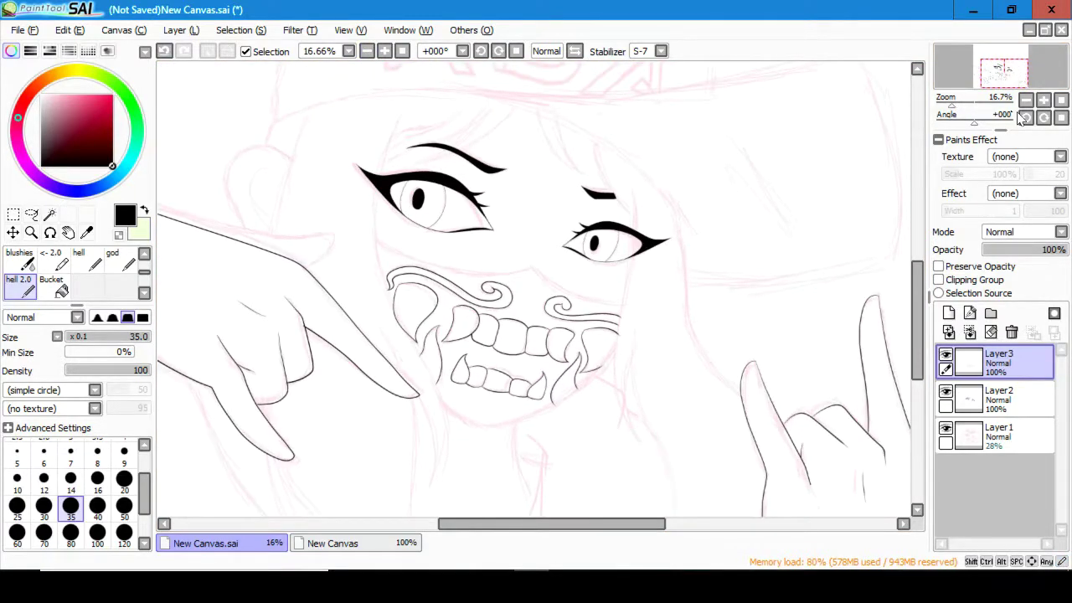
click(384, 51)
drag(218, 191, 400, 251)
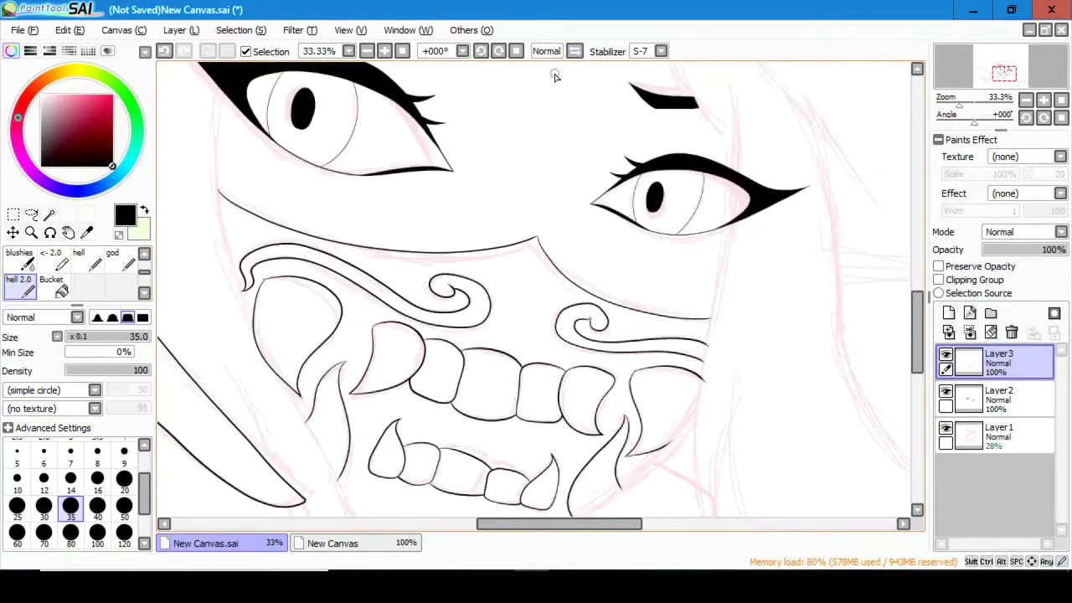
drag(536, 237, 710, 318)
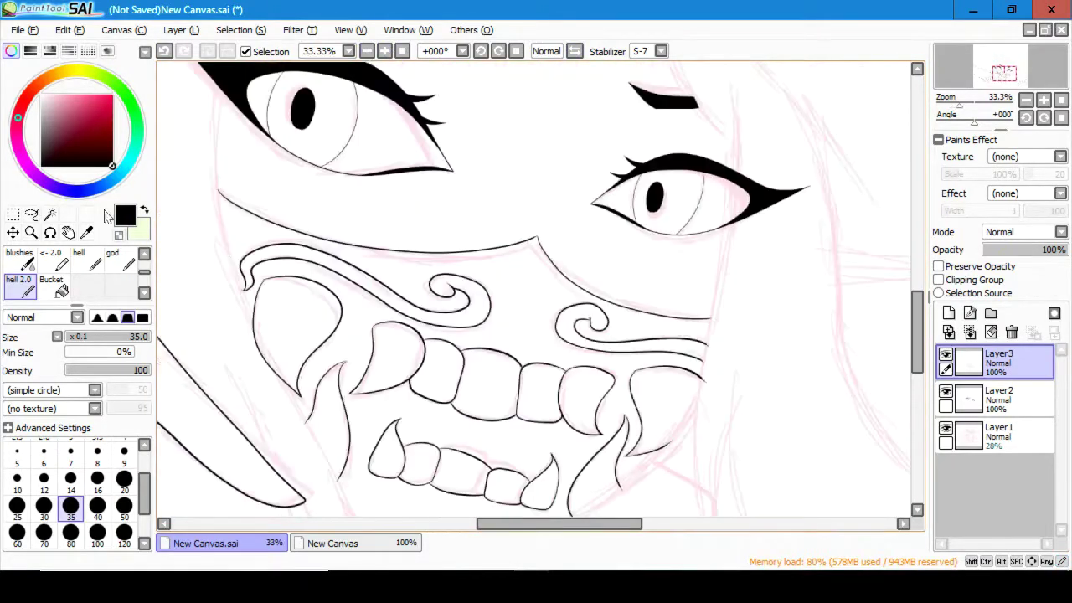
- Lasso the larger swirl ornament on the mask and adjust its placement with a transform
click(31, 214)
drag(228, 237, 344, 288)
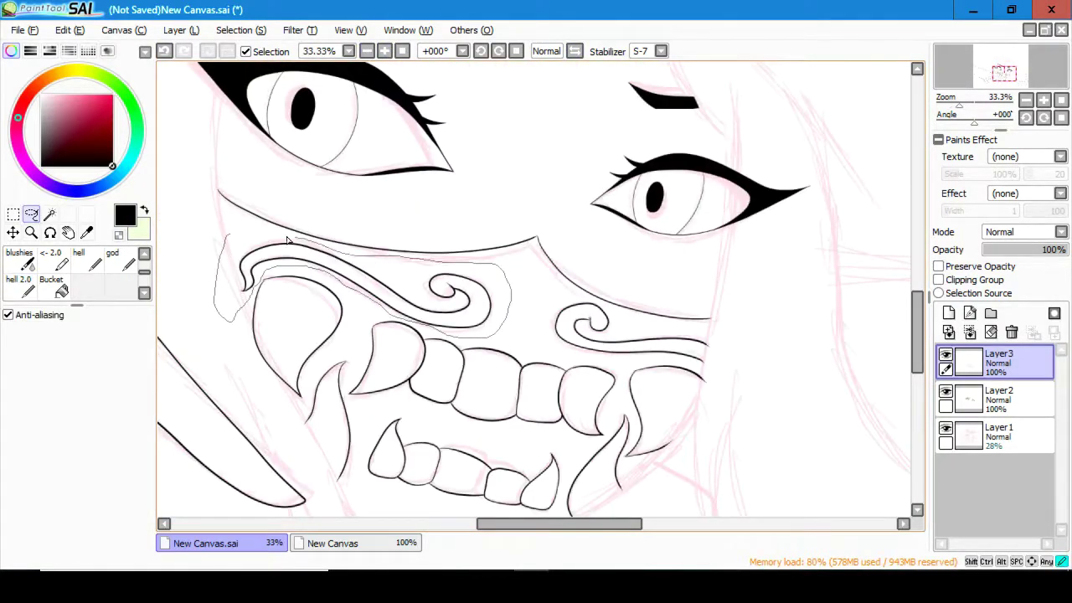
drag(288, 241, 243, 251)
key(ctrl+t)
drag(393, 285, 443, 310)
key(Return)
key(minus)
key(minus)
key(minus)
key(minus)
key(minus)
key(minus)
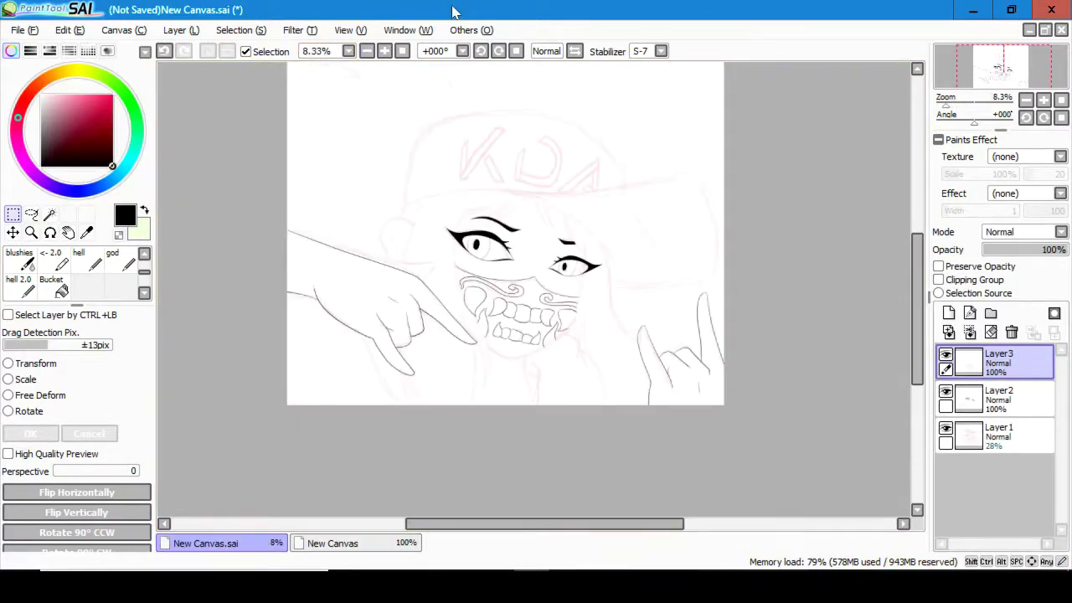
- Add a new layer and ink the fringe strands above the larger eye
key(b)
key(ctrl+shift+n)
drag(996, 73, 997, 68)
drag(550, 151, 425, 228)
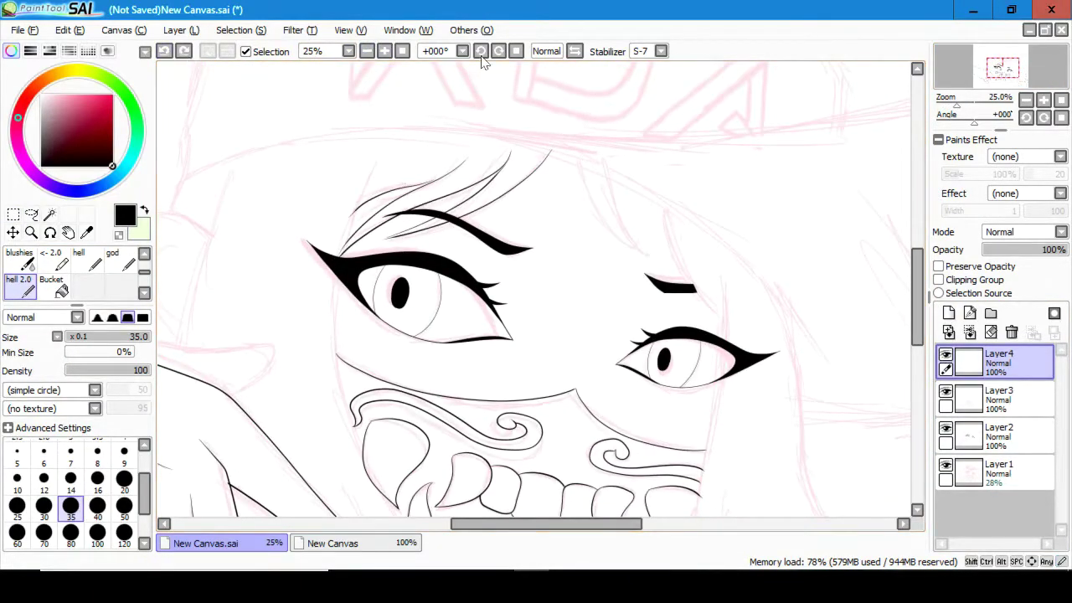
- Ink the middle fringe strands falling between the two eyebrows
key(h)
drag(463, 167, 402, 266)
key(h)
scroll(411, 165, down, 1)
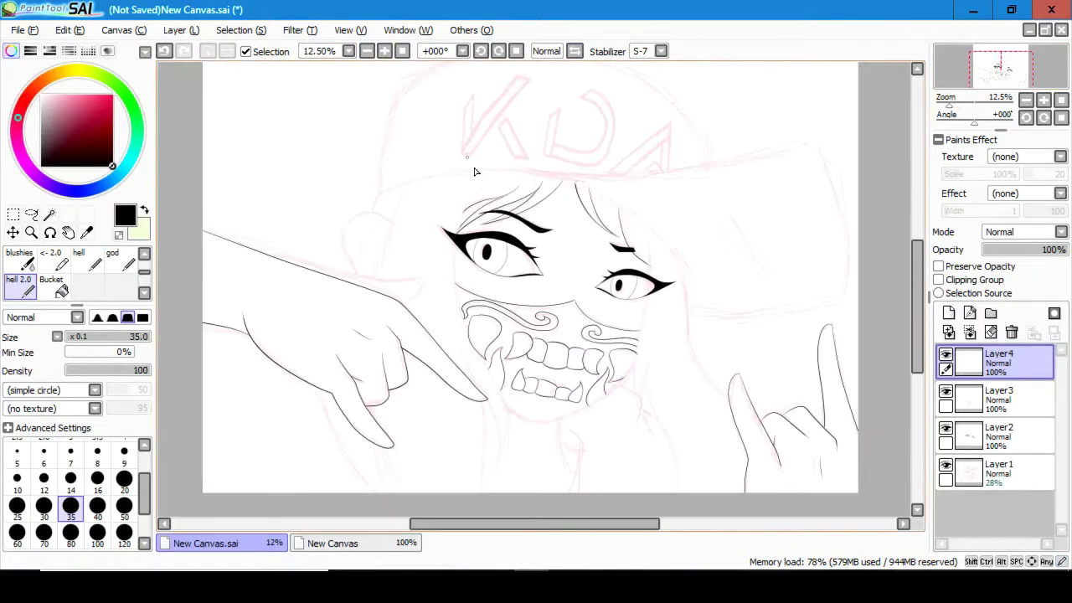
- Ink the face contour and side hair lock by the pointing finger, then trim line overlaps there with a size 4 eraser
key(h)
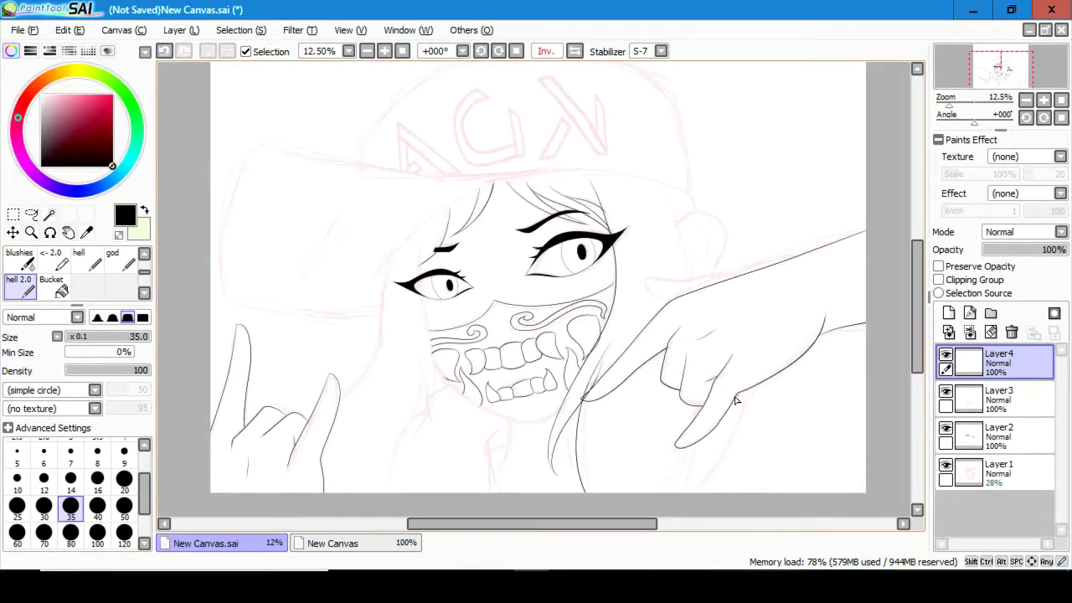
scroll(590, 304, up, 1)
drag(617, 433, 508, 290)
key(b)
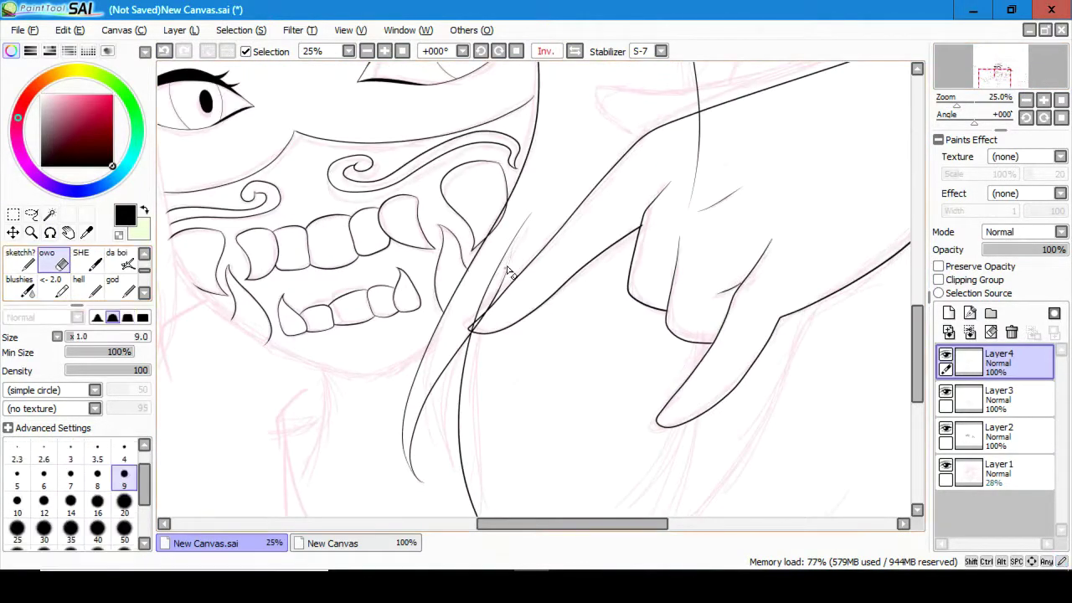
scroll(509, 290, up, 2)
click(124, 450)
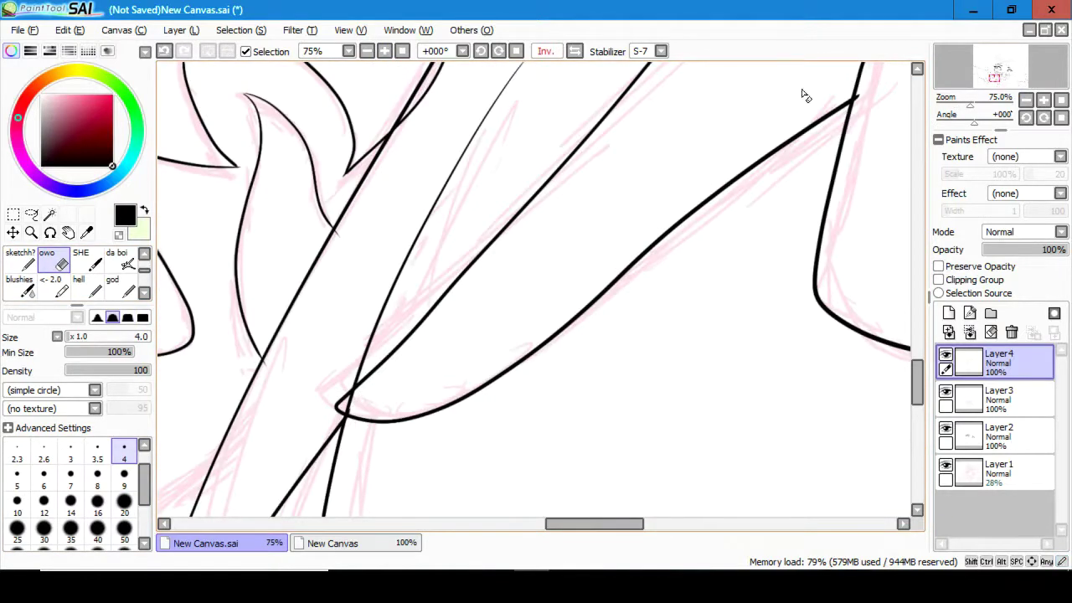
drag(1004, 81, 1005, 70)
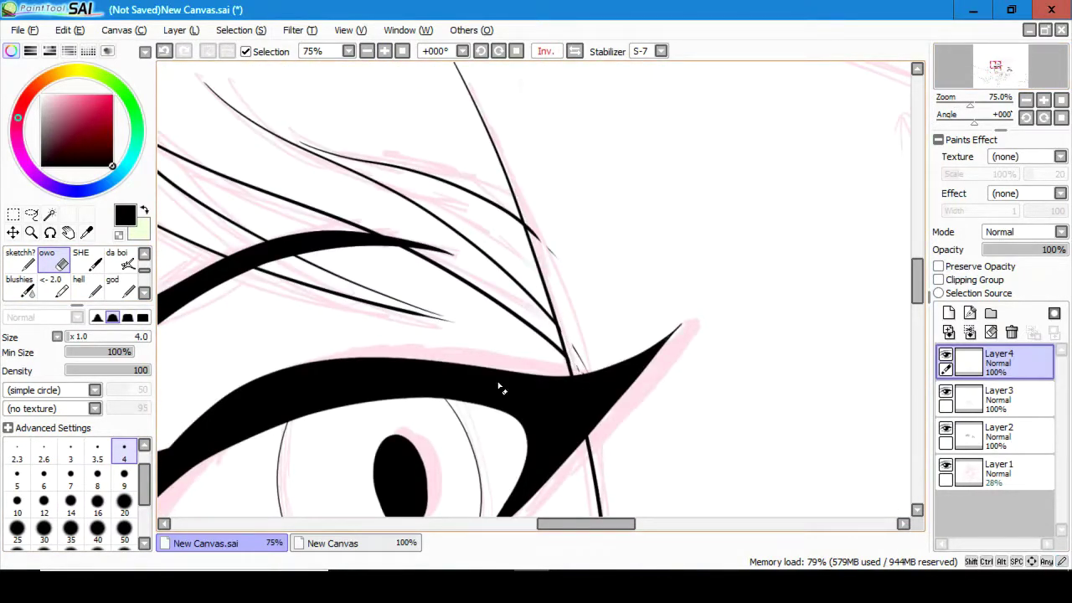
- Erase the outer hair line across the pointing hand with a size 20 eraser and ink its continuation below the hand
key(b)
scroll(660, 397, down, 4)
mouse_move(660, 391)
mouse_down()
mouse_move(670, 142)
mouse_move(544, 260)
mouse_up()
scroll(544, 259, up, 2)
scroll(419, 259, down, 3)
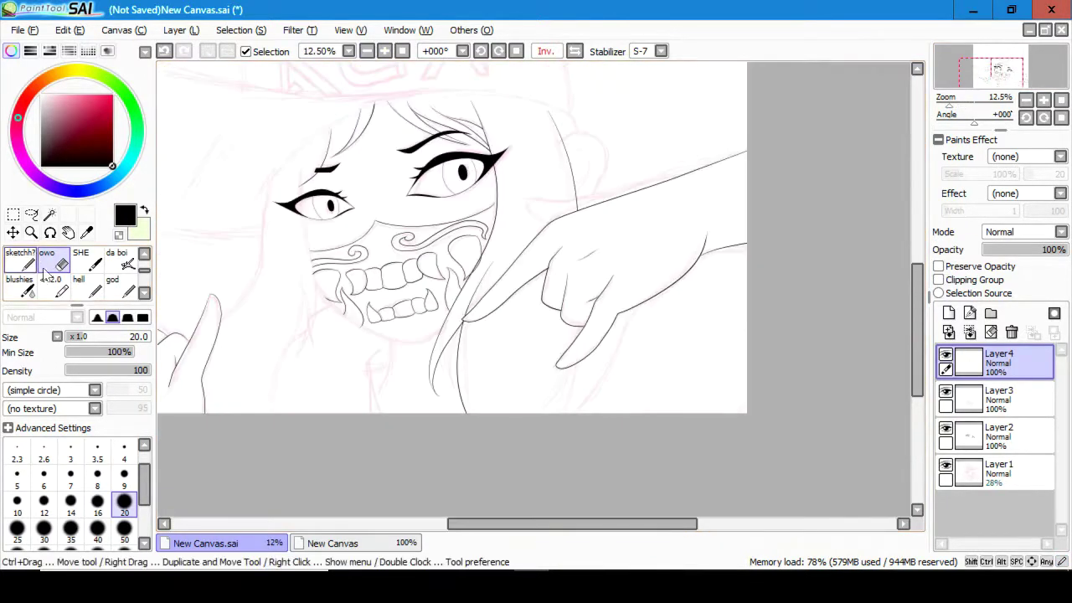
click(36, 262)
key(e)
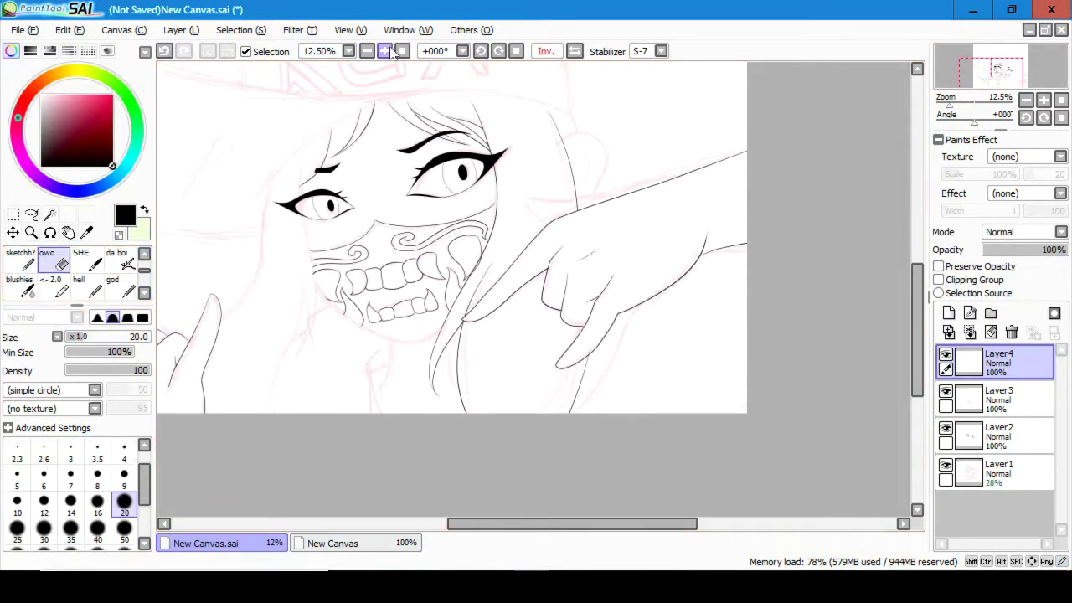
scroll(656, 415, up, 4)
key(h)
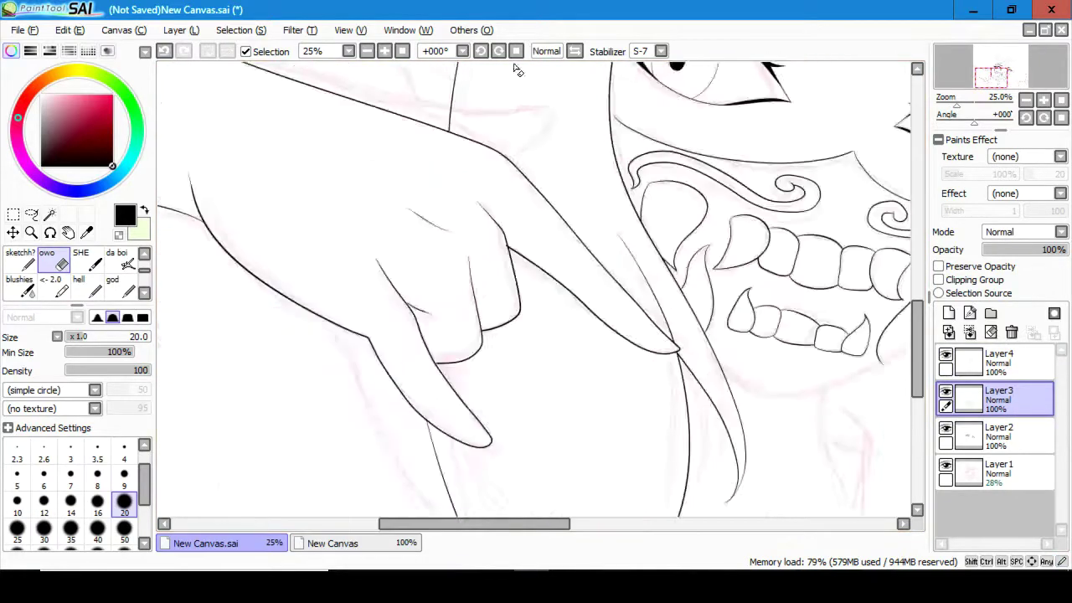
- Ink the ear on Layer3, with its outer contour and inner curve ending at the hair and hand
scroll(427, 252, down, 3)
click(945, 428)
click(945, 427)
click(997, 399)
scroll(462, 211, up, 2)
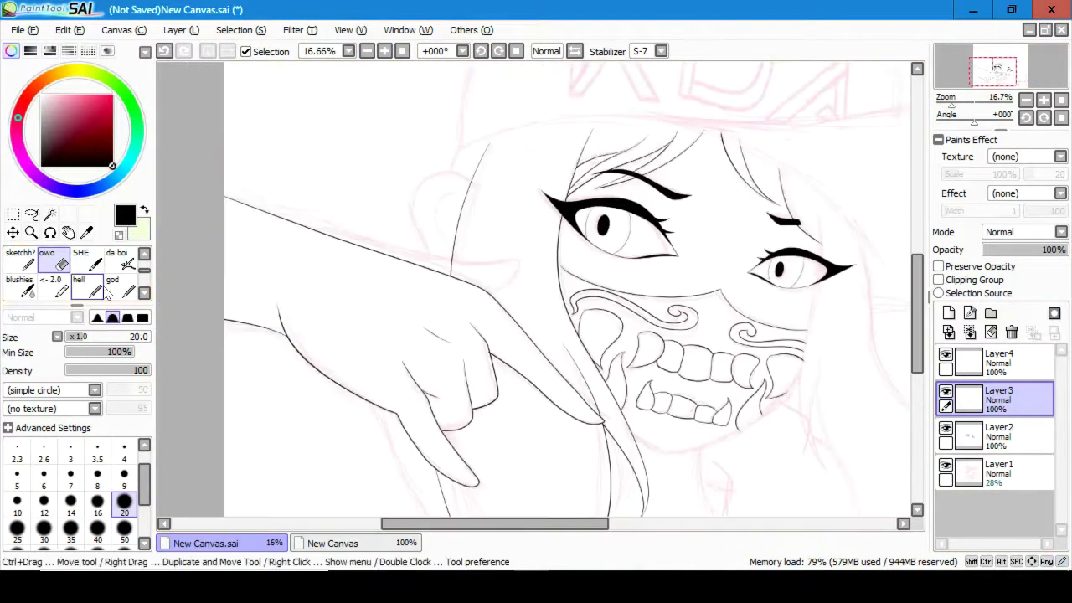
key(n)
key(ctrl+z)
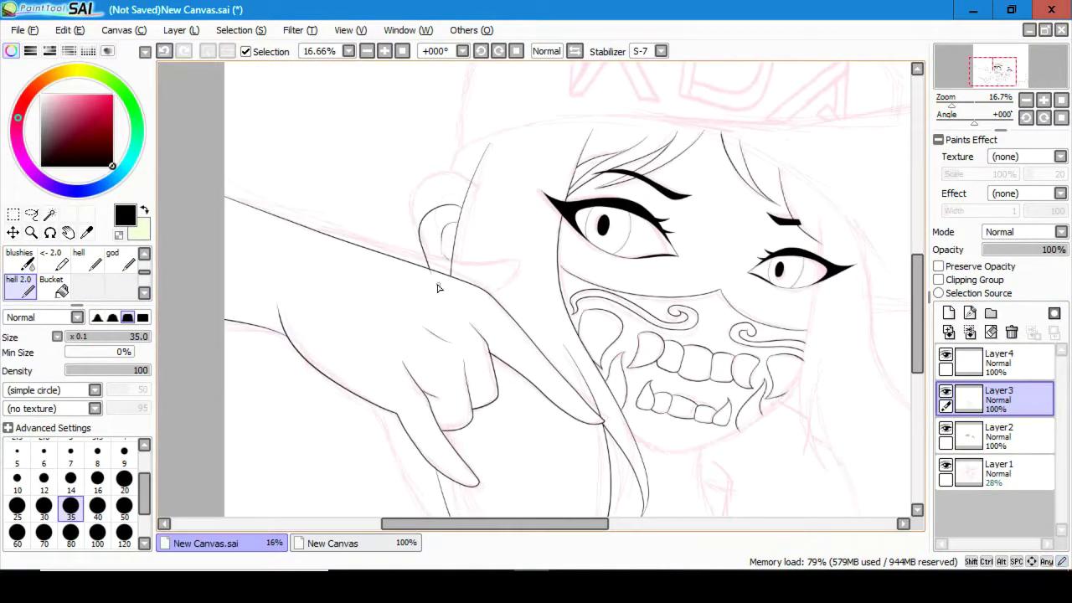
key(e)
- Add a new layer and ink the long hair strands beside the smaller eye, running down past the raised hand
key(n)
key(ctrl+shift+n)
drag(839, 256, 546, 179)
key(ctrl+z)
key(ctrl+y)
- Clean up the overlapping hair lines near the raised hand with a size 50 eraser and merge the layer down into Layer4
key(e)
key(bracketright)
key(bracketright)
key(bracketright)
key(bracketright)
key(bracketright)
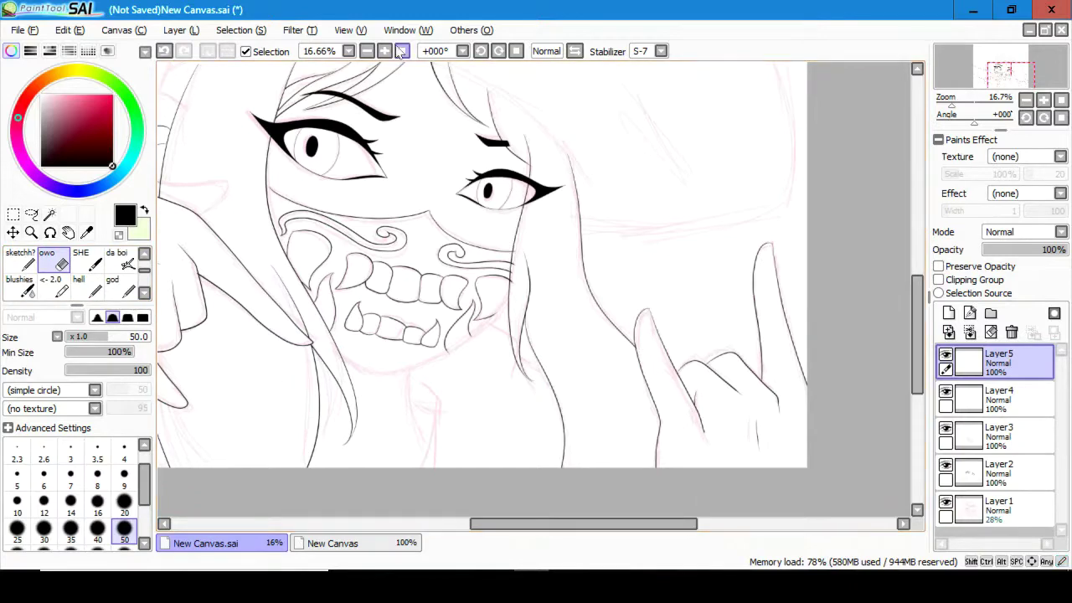
scroll(524, 288, down, 3)
scroll(528, 285, up, 2)
click(955, 335)
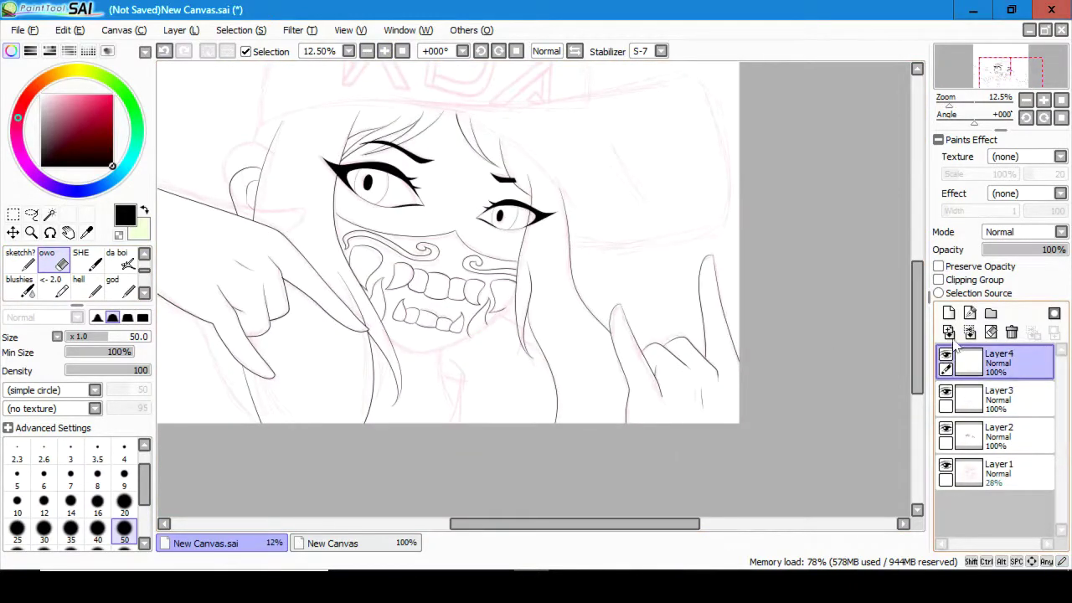
- Ink the curved front edge of the cap's brim across the forehead on Layer3
click(996, 398)
key(n)
drag(295, 112, 343, 243)
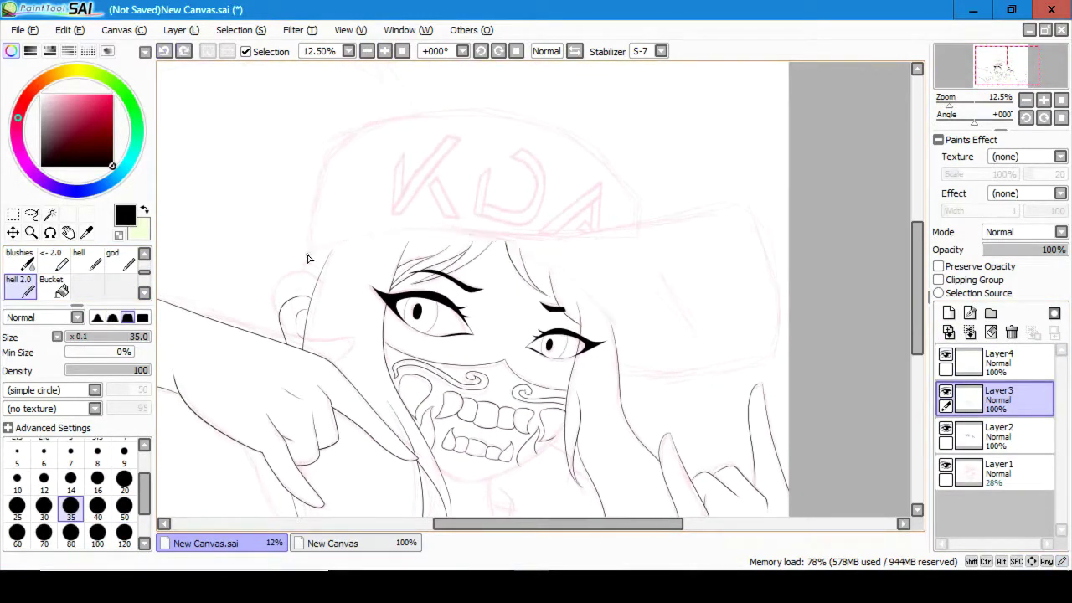
click(546, 51)
key(h)
key(ctrl+t)
key(Escape)
- Select the brim curve and reshape it with Free Deform to follow the sketched cap edge
key(m)
drag(293, 238, 661, 373)
key(ctrl+t)
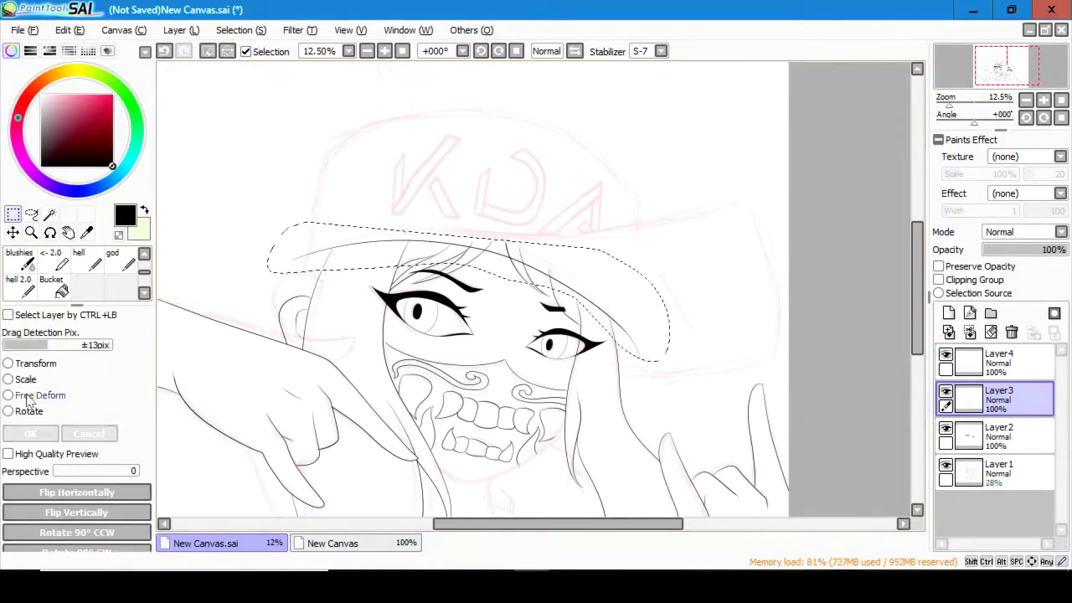
drag(304, 250, 306, 231)
drag(654, 250, 658, 232)
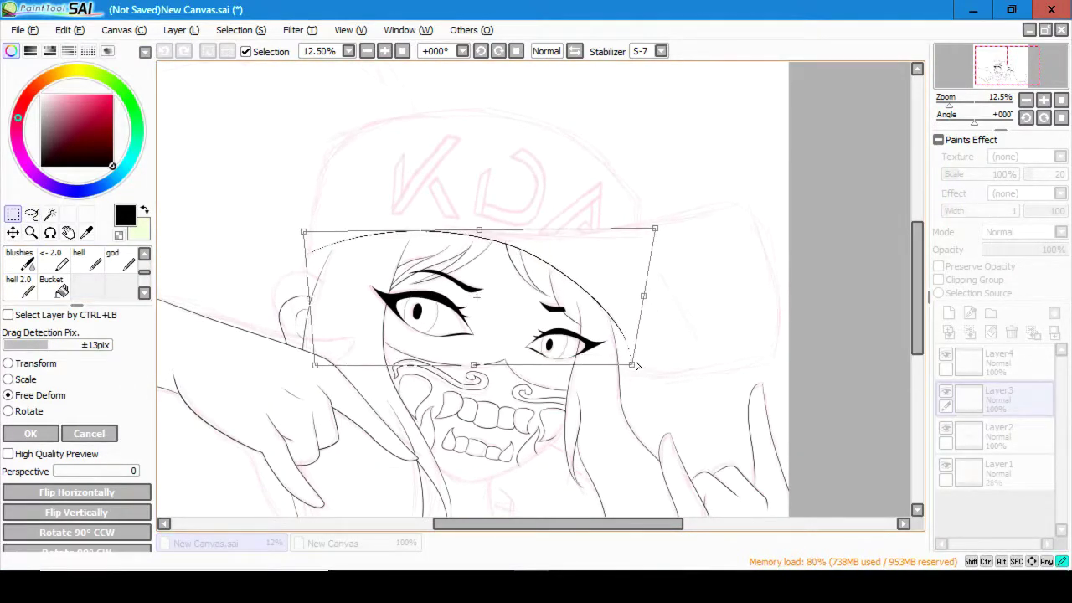
key(Return)
- Ink the remaining brim outline and erase the Layer4 fringe strands that extend past the brim curve
key(b)
click(996, 364)
scroll(536, 289, up, 2)
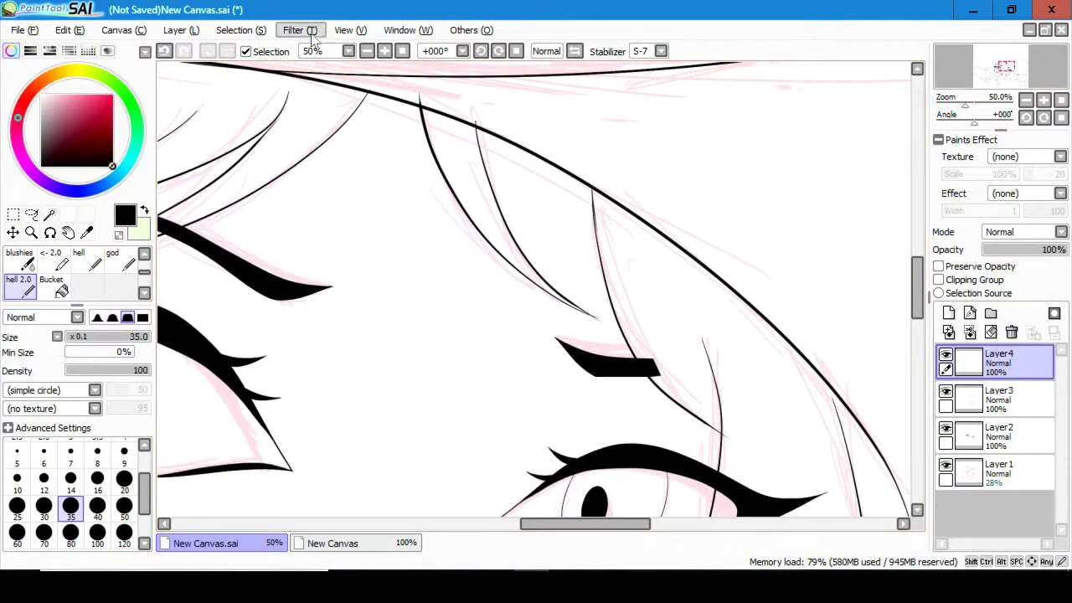
scroll(622, 210, up, 1)
key(e)
scroll(541, 162, down, 2)
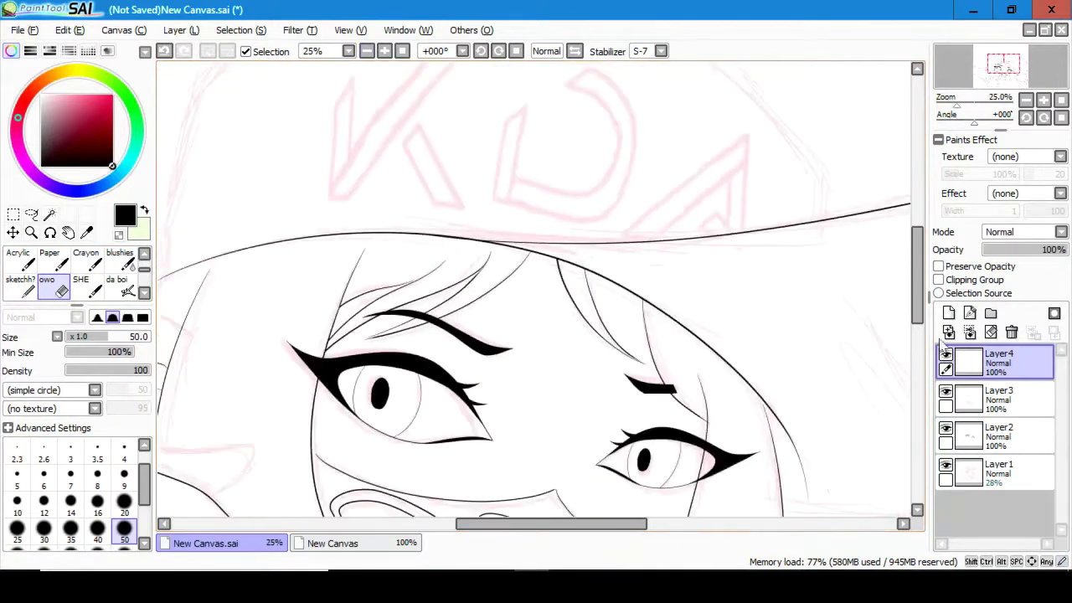
- Ink a back hair line from the cap down to the ear and erase the part crossing the ear
key(b)
drag(158, 281, 395, 140)
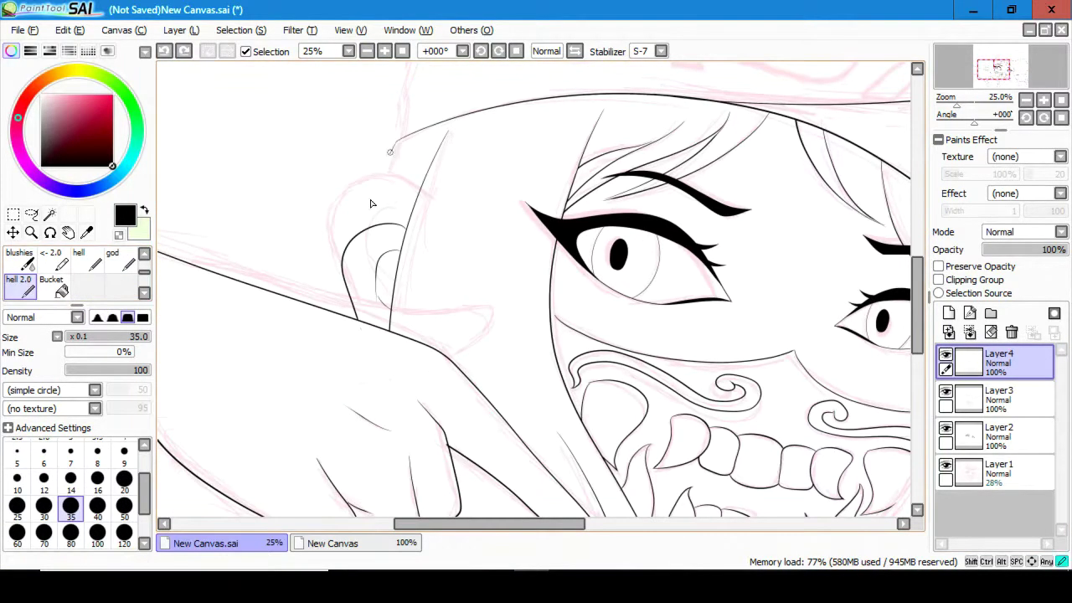
key(e)
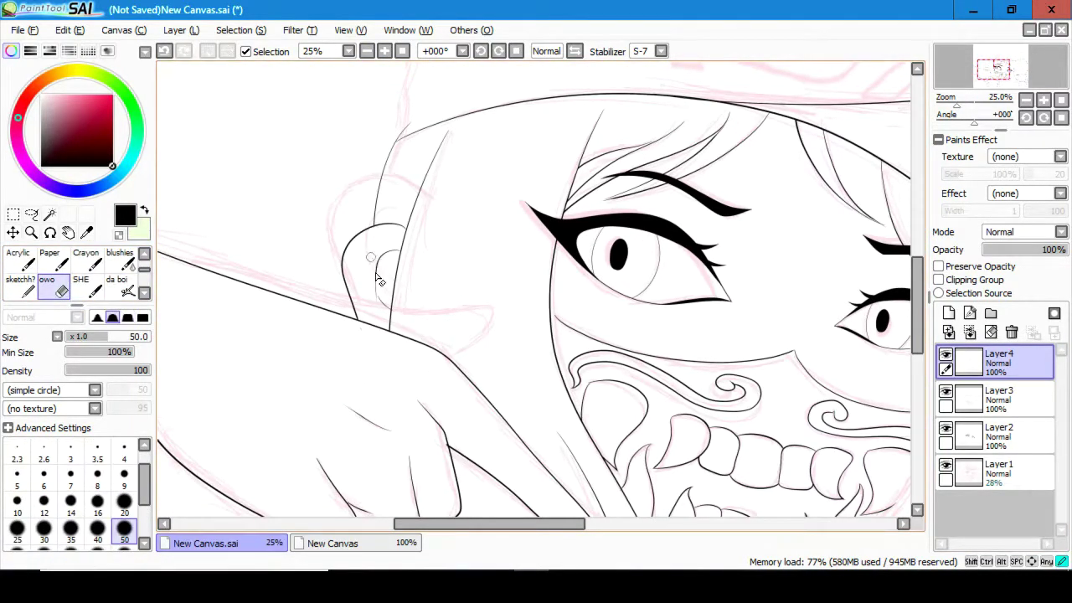
click(366, 51)
key(b)
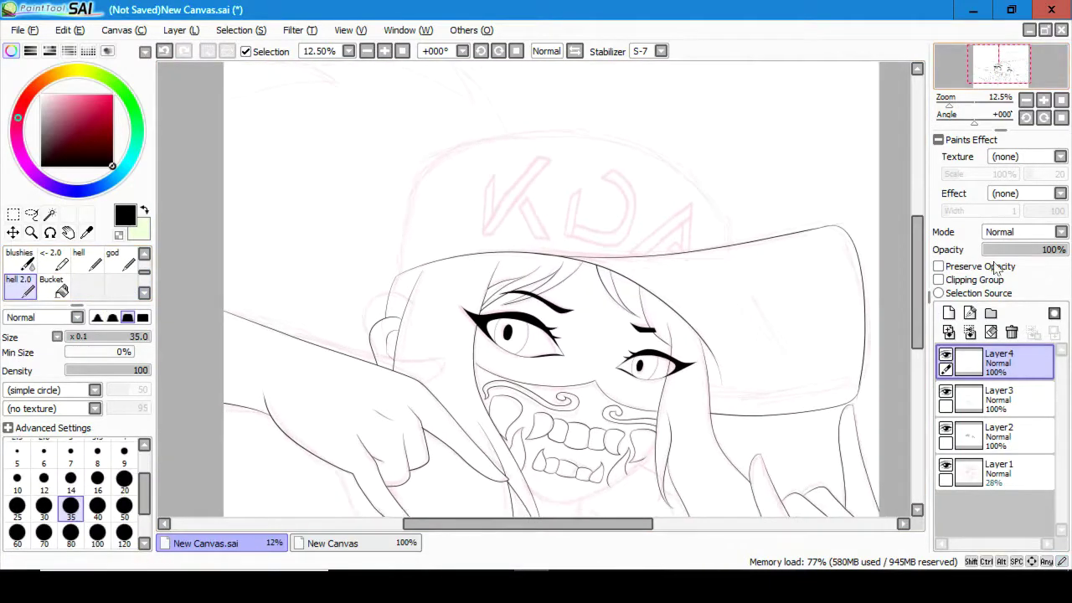
- Add a new layer above Layer3 and ink the cap's rounded crown, undoing misplaced strokes
click(946, 387)
key(ctrl+shift+n)
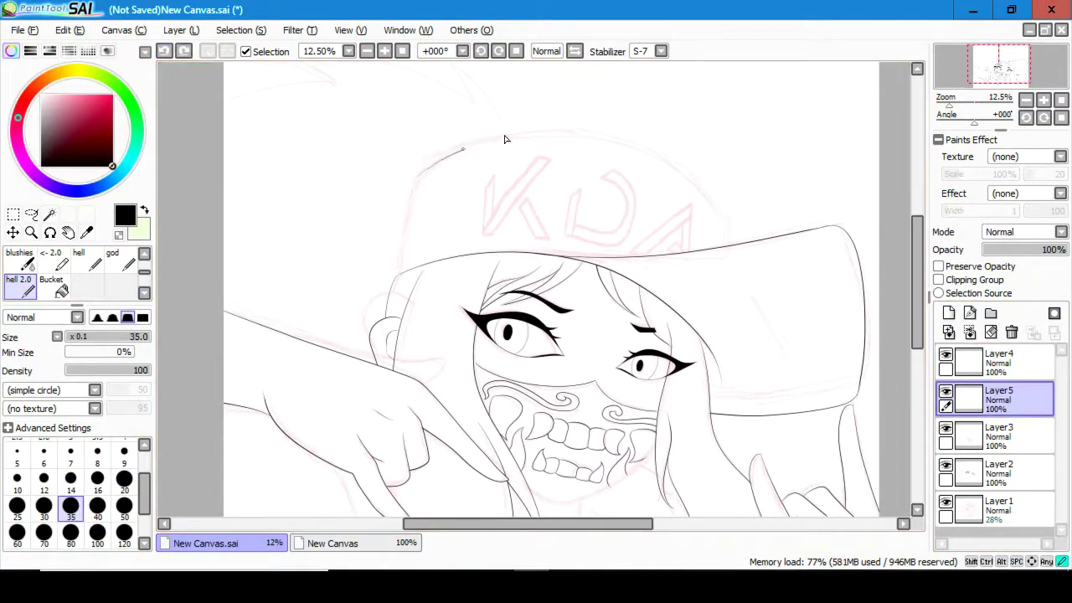
click(165, 51)
drag(343, 243, 404, 159)
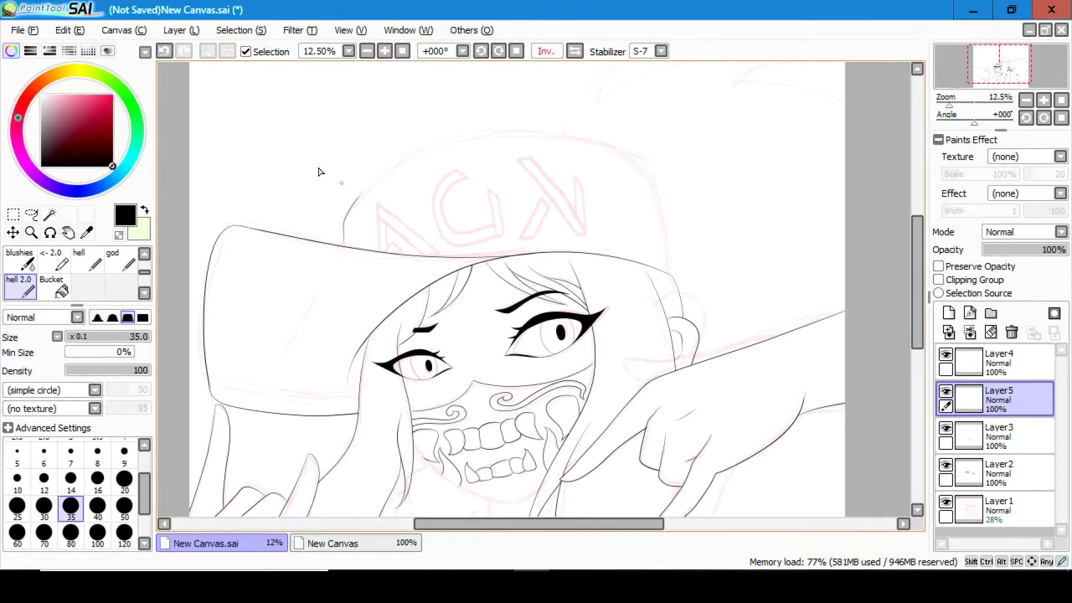
click(164, 51)
drag(536, 139, 666, 276)
key(ctrl+z)
key(ctrl+z)
key(h)
- Fit the crown outline to the sketch with Free Deform and erase its excess at the brim
key(ctrl+t)
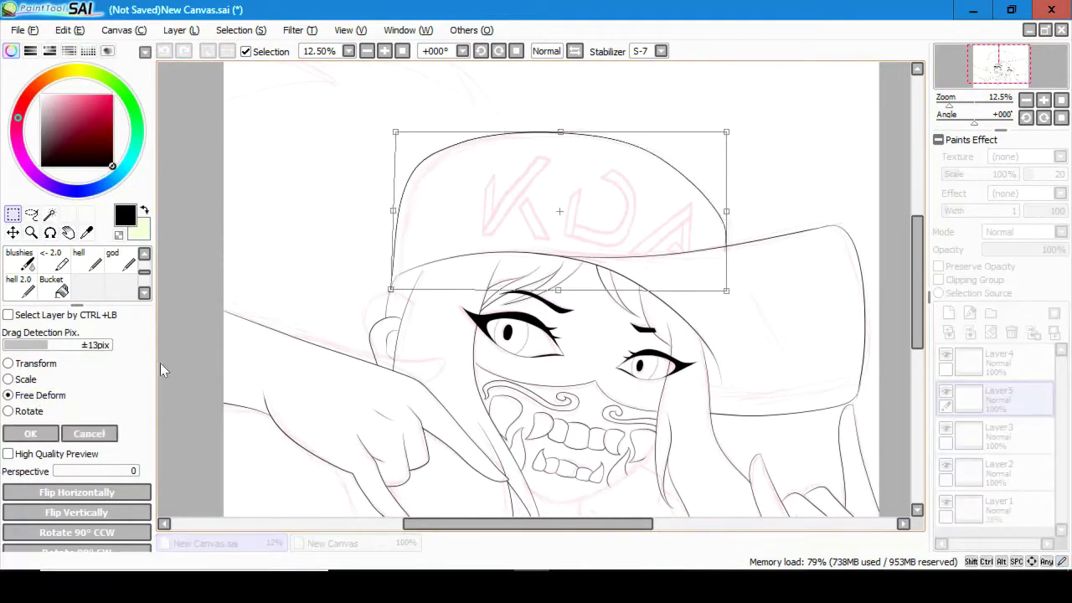
click(30, 433)
scroll(1013, 73, up, 1)
scroll(1013, 74, down, 2)
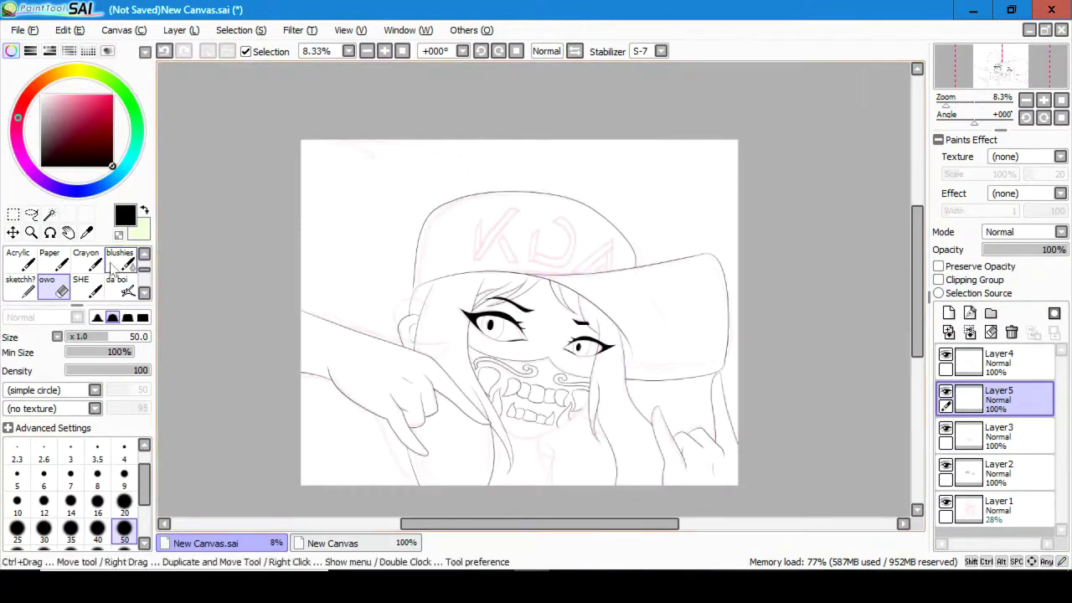
- Ink the ponytail strands rising behind the cap on Layer4 and tidy the ends meeting the crown
click(18, 285)
scroll(436, 151, up, 1)
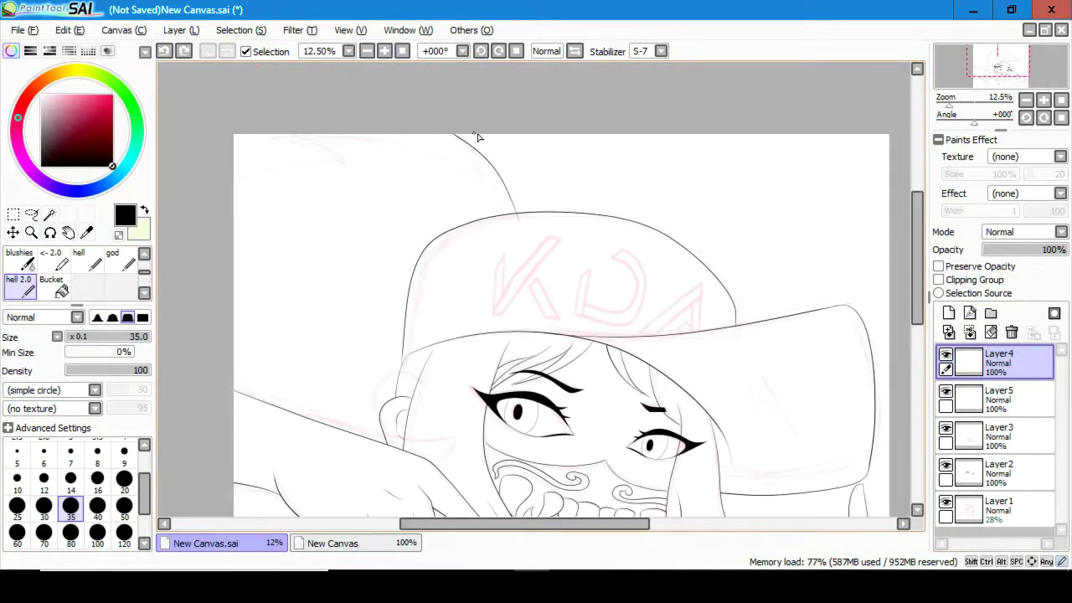
drag(974, 65, 972, 69)
key(e)
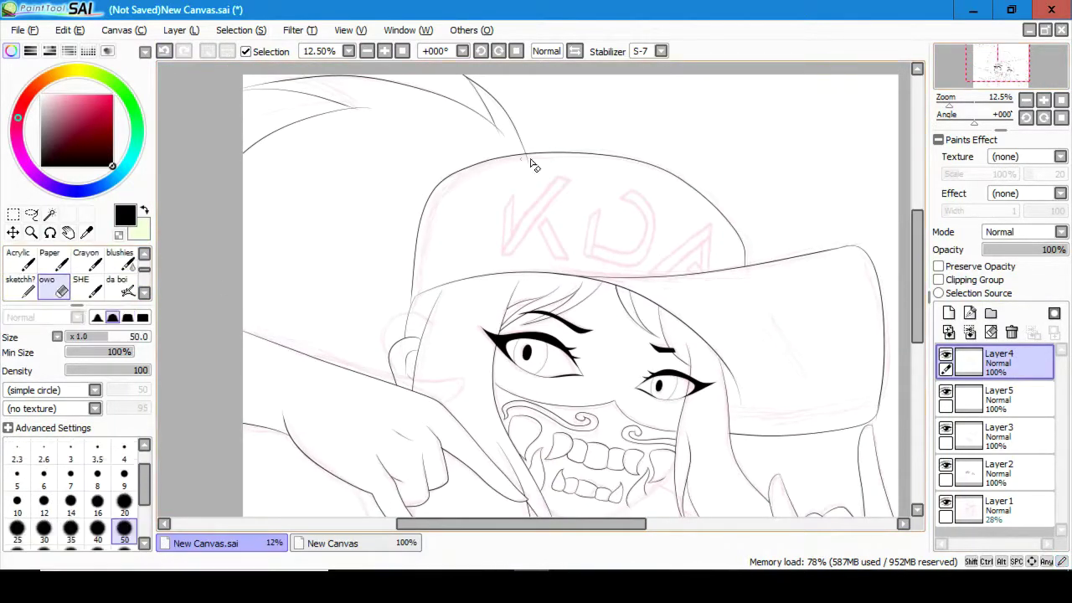
- Add a linework layer above Layer3 and outline the cap's letters K and A with straight size 4 lines
key(b)
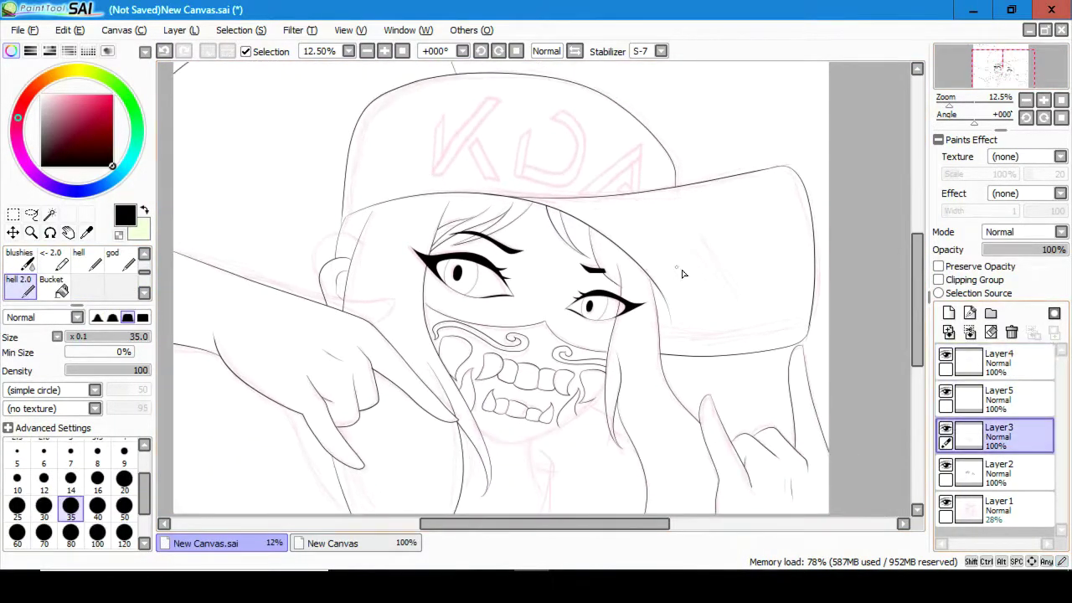
click(384, 51)
drag(1003, 68, 997, 56)
click(969, 313)
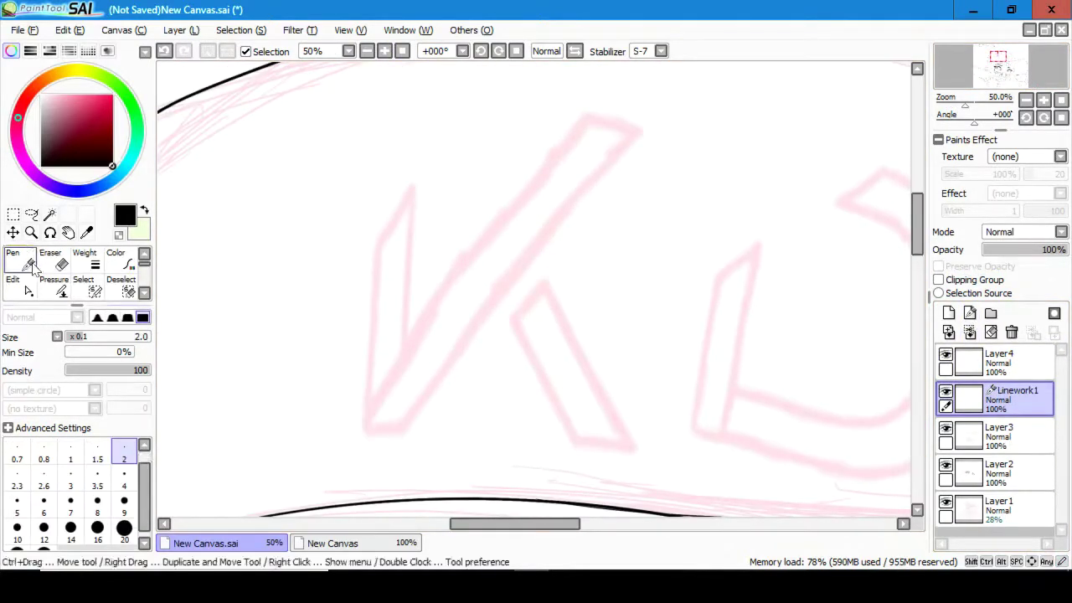
click(639, 128)
click(584, 118)
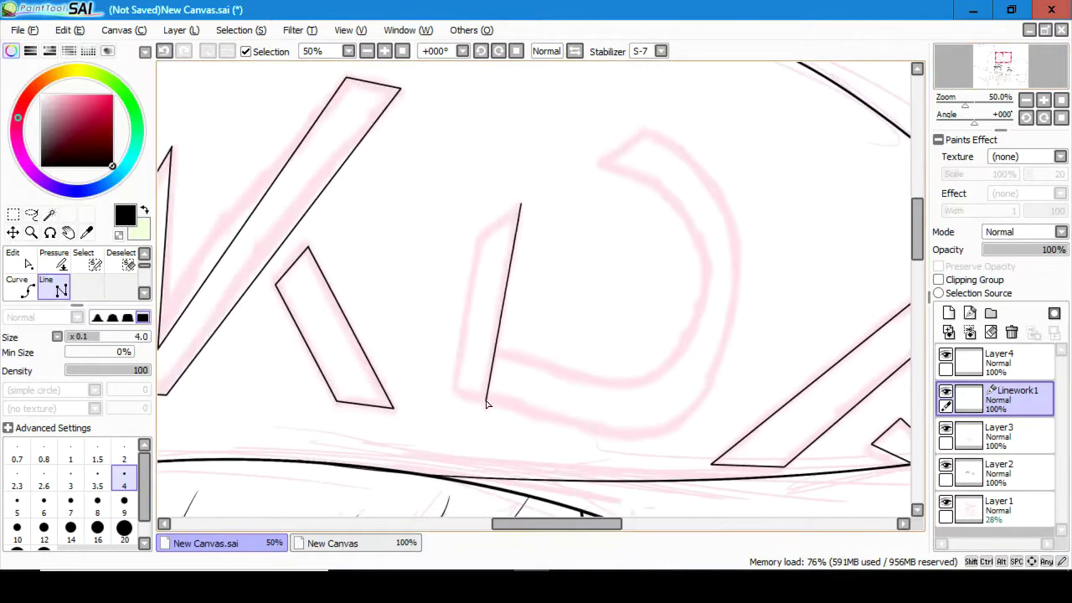
- Outline the letter D's stem with straight lines and its outer bowl with a curve
click(447, 391)
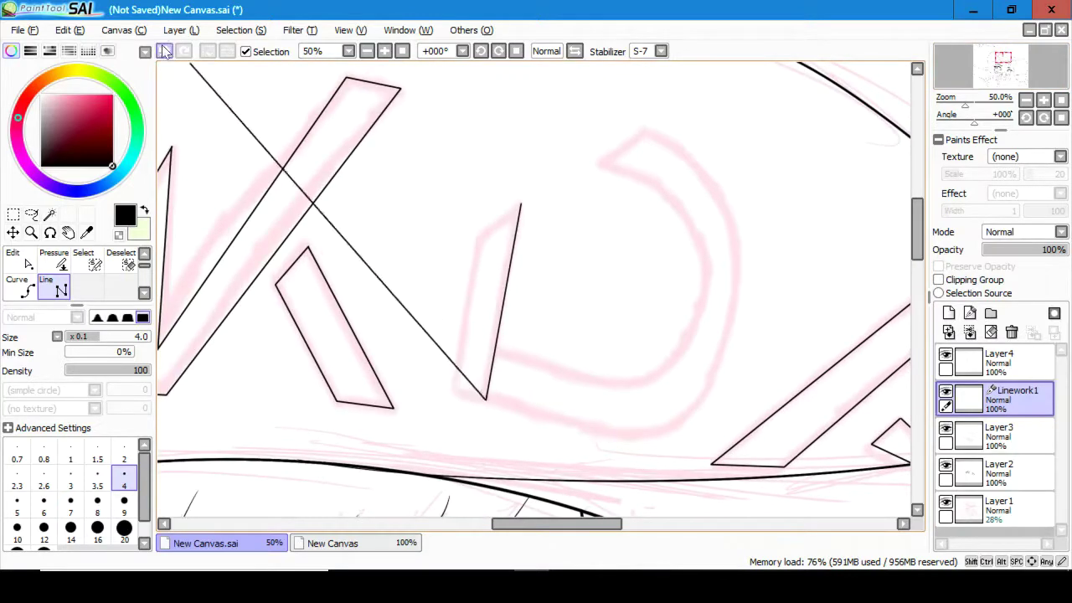
click(22, 284)
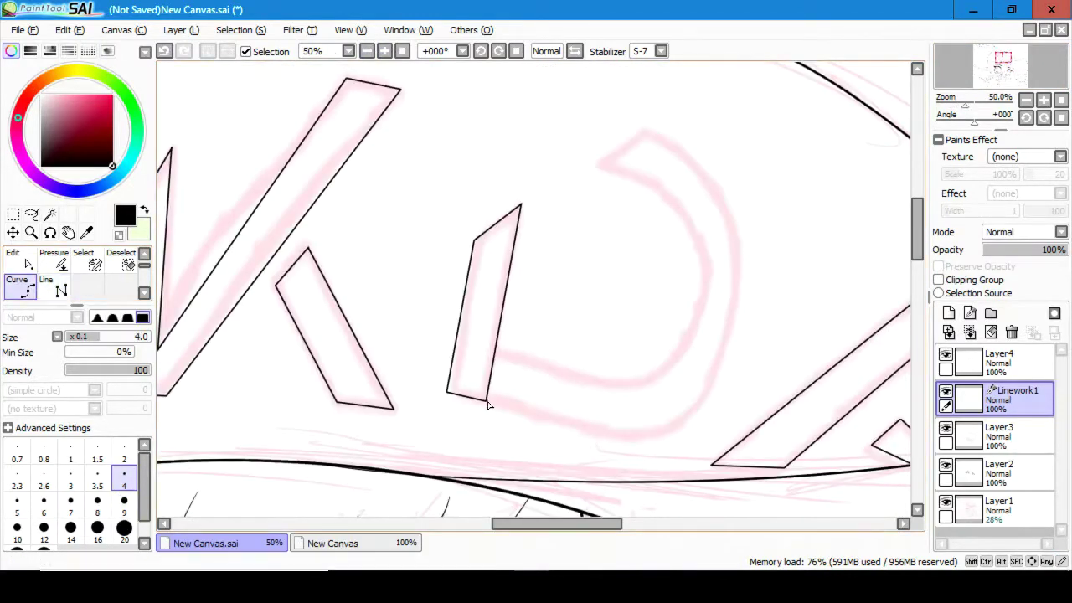
click(737, 309)
key(Return)
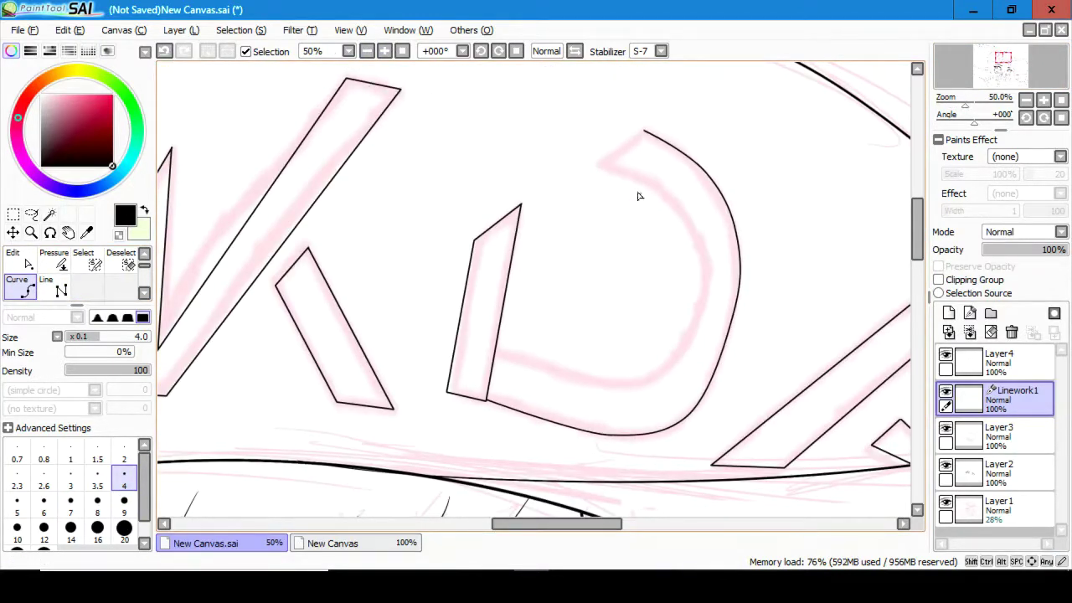
- Draw the D's inner curve, adjust the bowl's control points and close its upper end with a straight line
key(e)
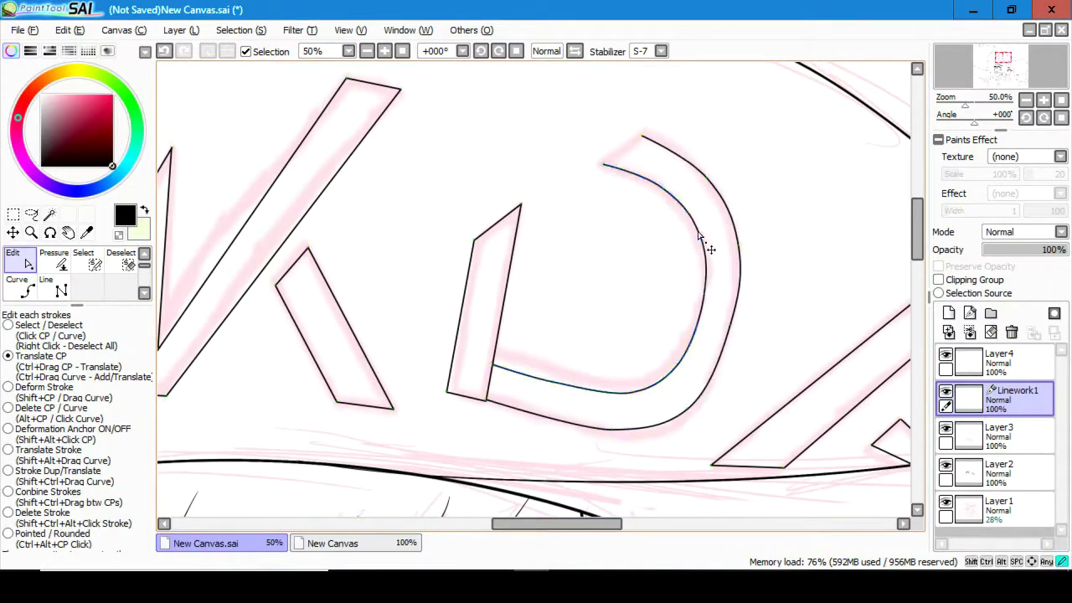
click(46, 286)
click(606, 159)
scroll(720, 168, down, 3)
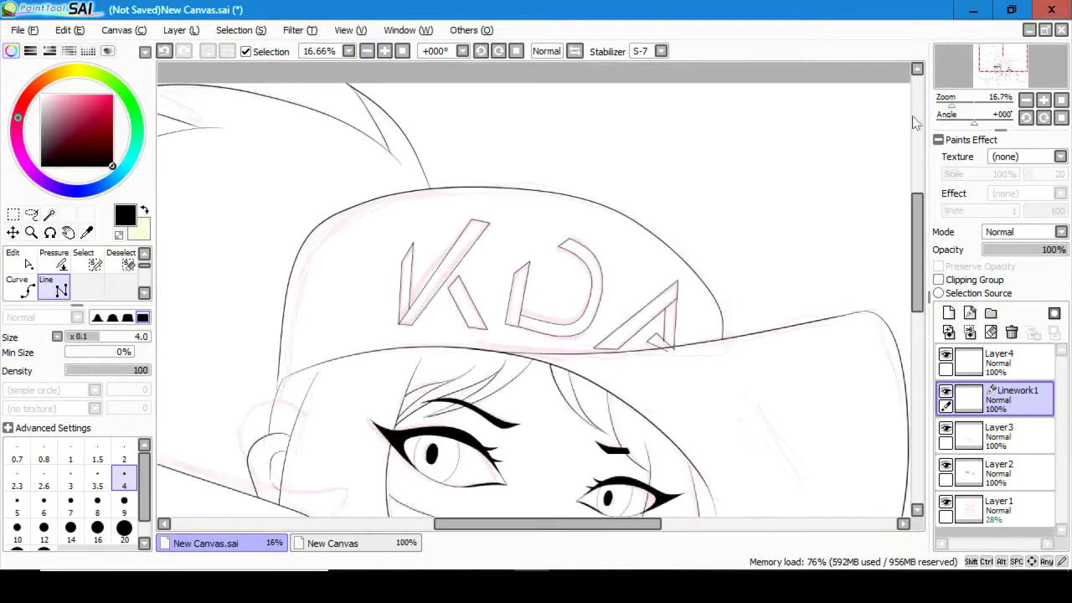
key(ctrl+z)
key(m)
key(ctrl+t)
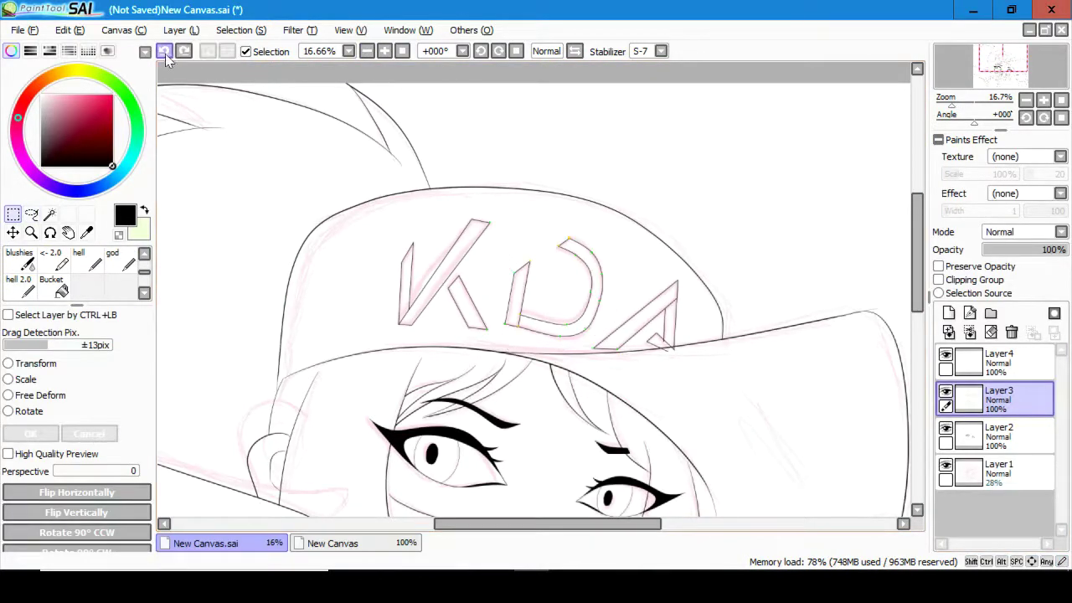
key(ctrl+y)
scroll(536, 293, down, 3)
scroll(76, 268, up, 1)
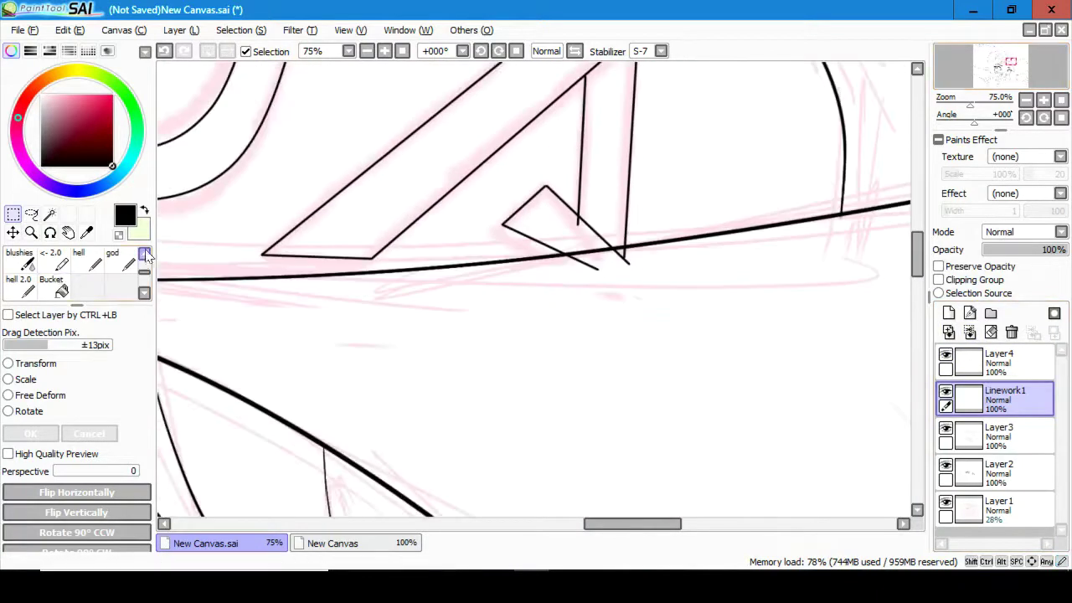
- Trim the overshooting line ends at the foot of the letter A with the size 9 linework eraser
click(49, 263)
key(ctrl+shift+n)
click(171, 52)
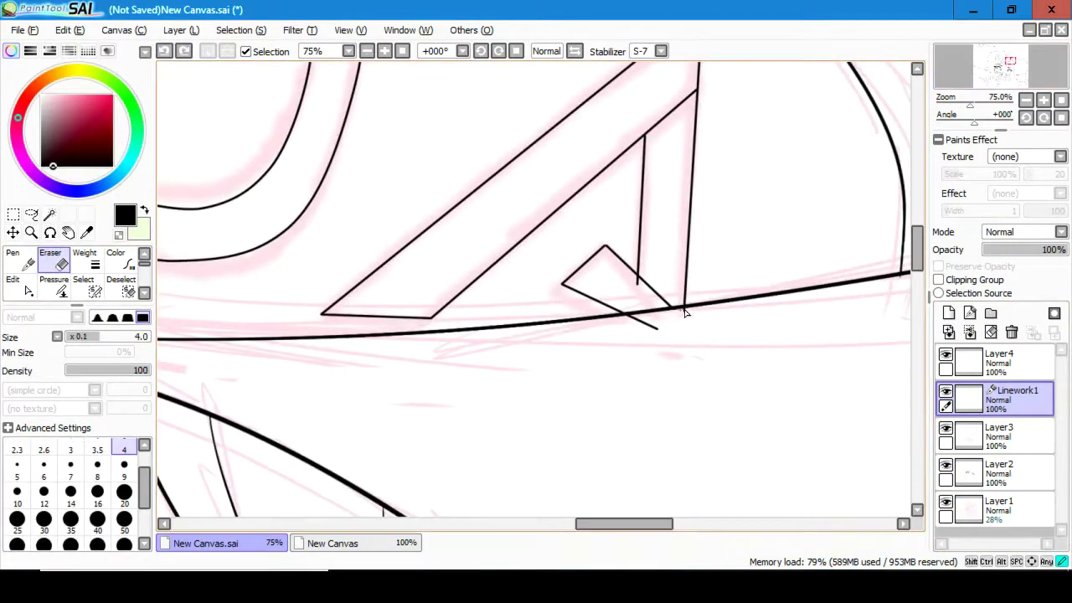
key(bracketright)
key(bracketright)
key(bracketright)
key(bracketright)
key(bracketright)
scroll(651, 328, up, 3)
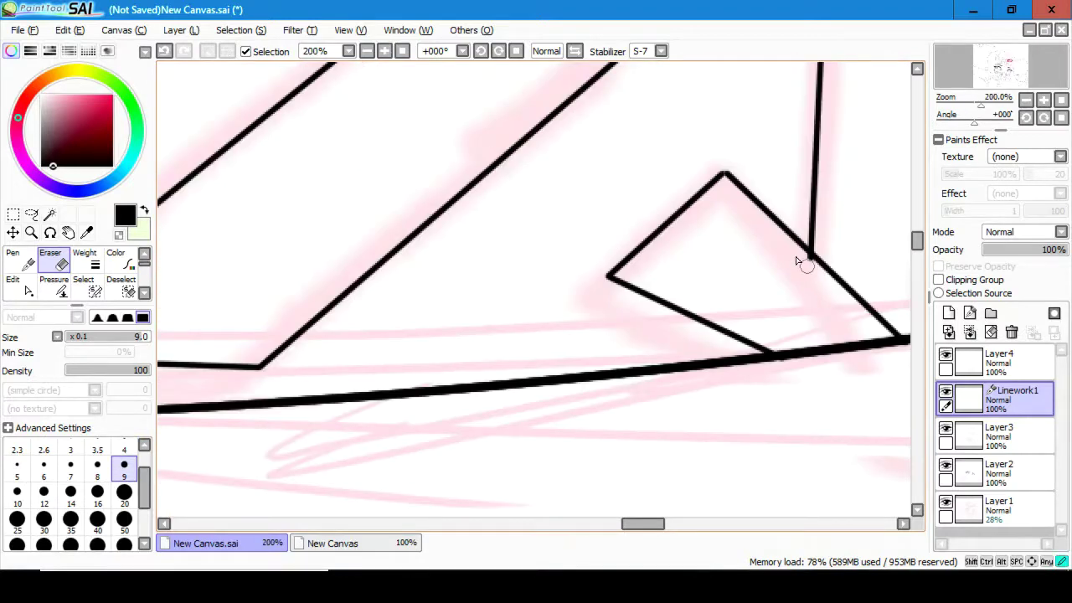
- Merge the lettering linework down into Layer3, and select and stretch the letter D slightly larger
key(ctrl+e)
scroll(763, 258, down, 5)
key(a)
mouse_move(528, 275)
mouse_down()
mouse_move(546, 388)
mouse_move(579, 183)
mouse_up()
key(ctrl)
click(25, 387)
drag(550, 419, 586, 263)
key(Return)
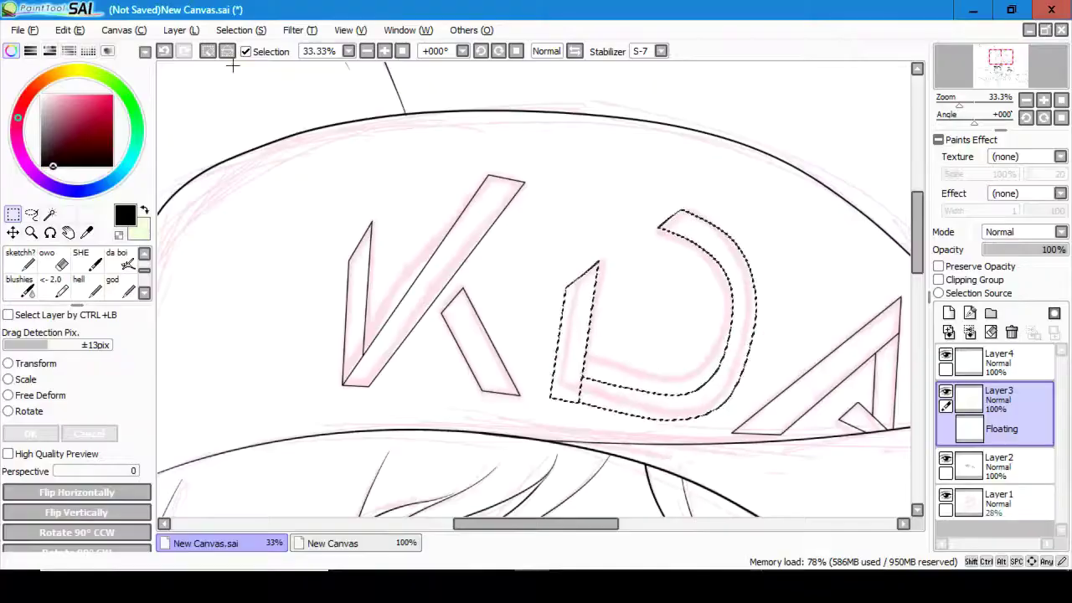
key(ctrl+d)
- Add a new layer above Layer3 and ink the jawline below the teeth with the size 35 hell 2.0 brush
scroll(546, 117, down, 3)
click(949, 313)
click(385, 51)
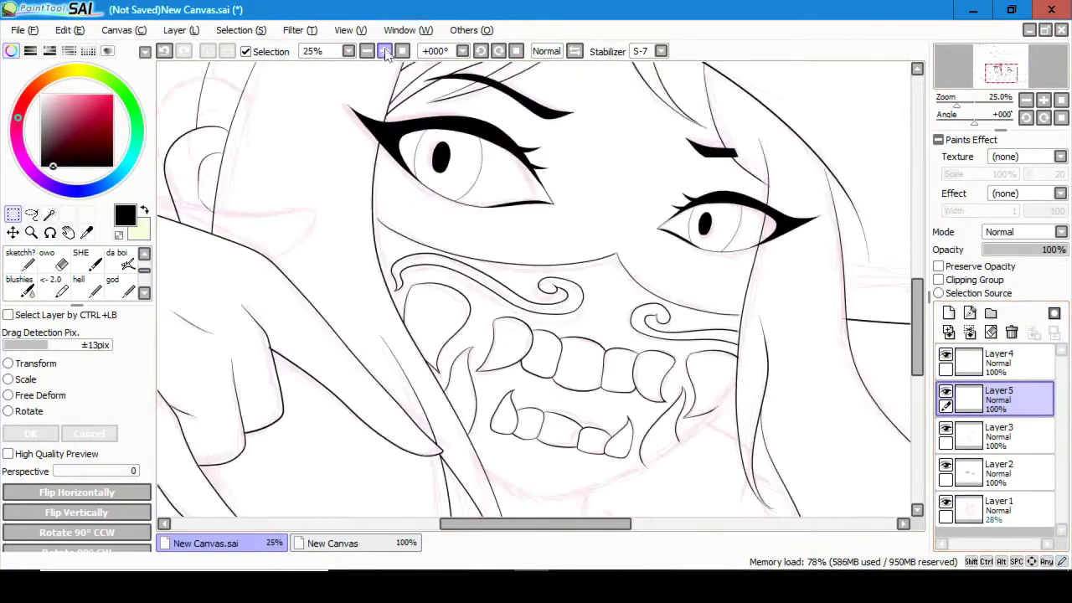
drag(1005, 84, 1007, 87)
key(n)
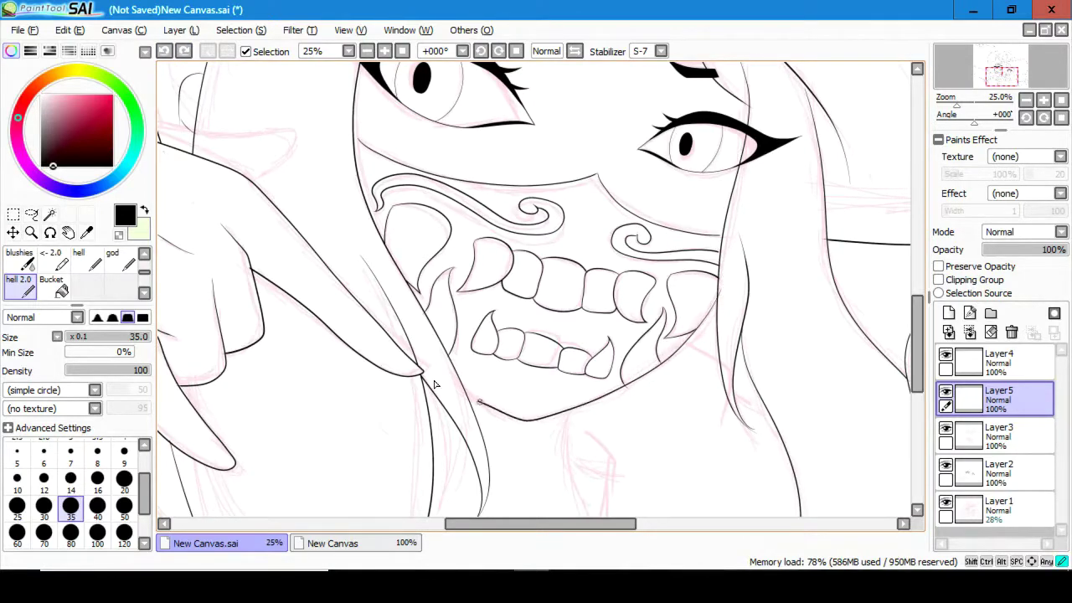
key(ctrl+z)
drag(660, 340, 718, 293)
- Mirror the view and adjust the jawline's shape with Free Deform
key(h)
drag(404, 308, 508, 414)
key(ctrl+z)
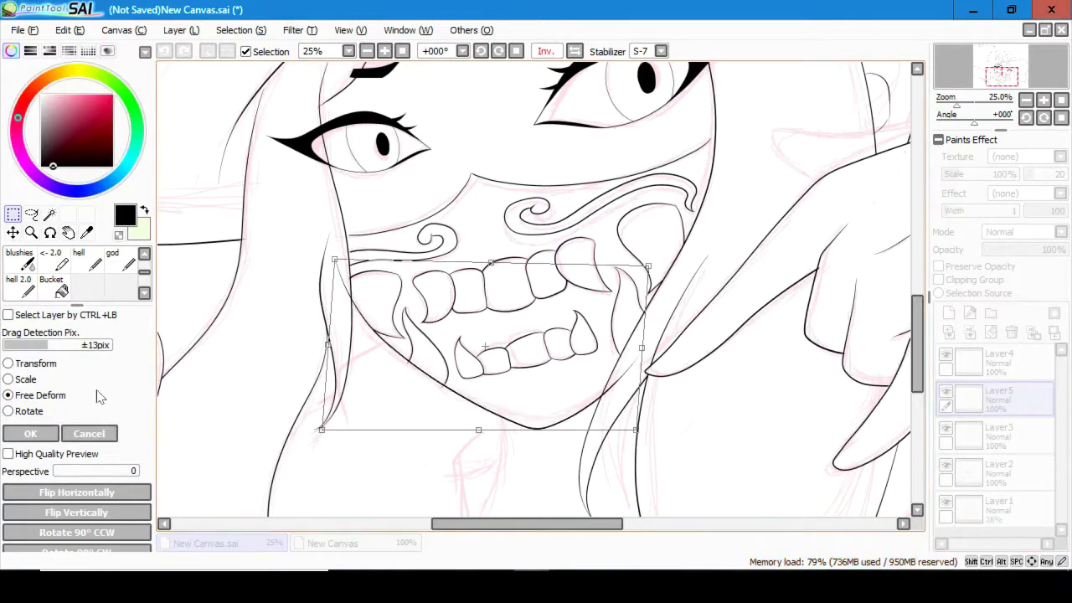
- Erase the jawline where it crosses the hair with the size 20 owo eraser and move Layer5 below Layer3
key(e)
click(124, 503)
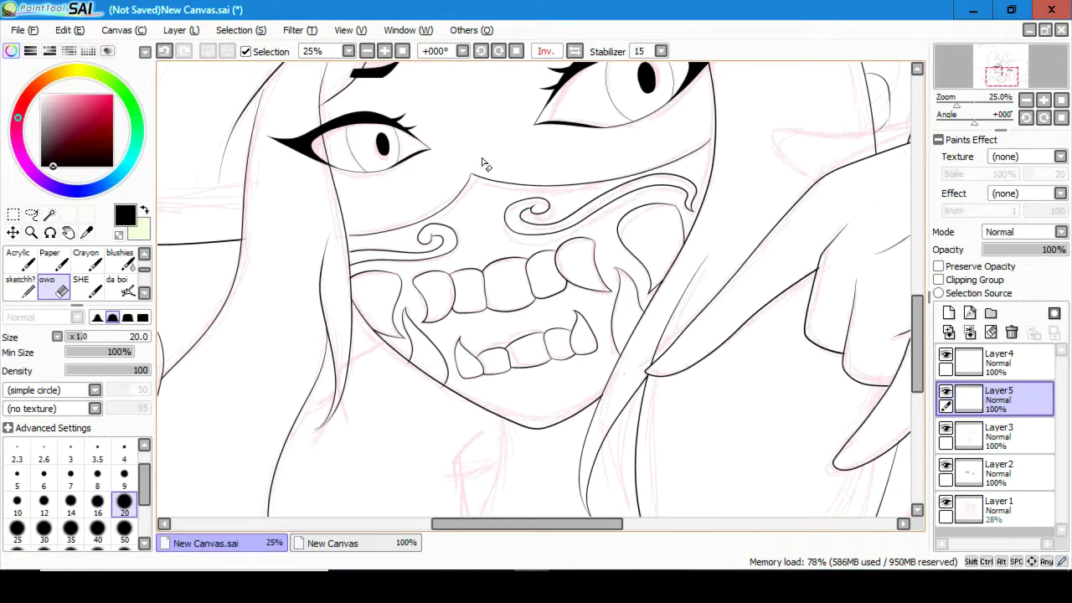
key(h)
drag(996, 400, 996, 437)
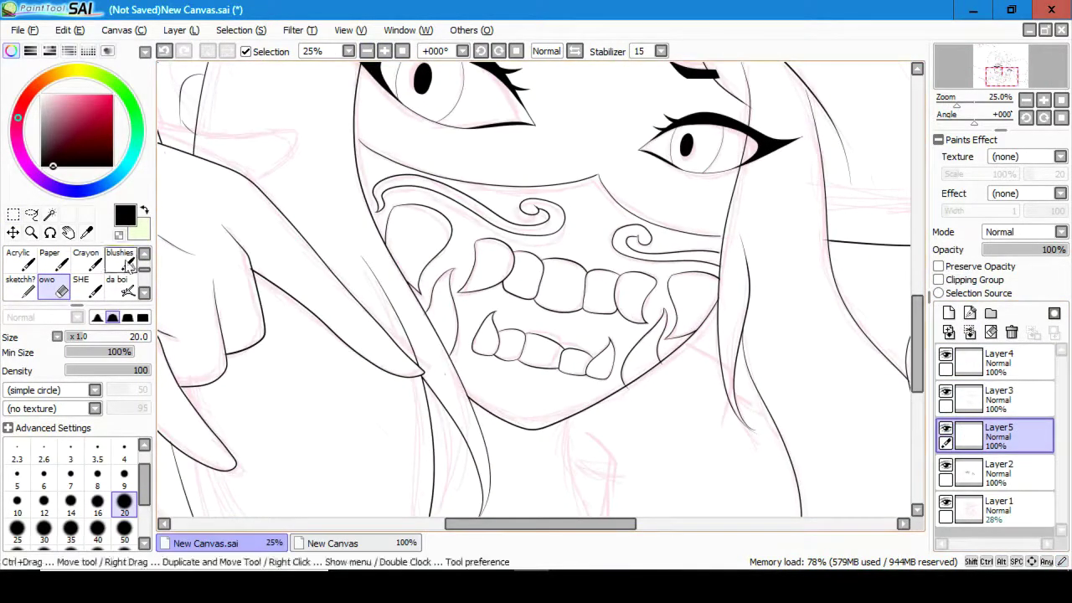
- Ink the first neck line below the chin with the size 35 hell 2.0 brush and stabilizer S-7
key(b)
drag(1001, 77, 1002, 97)
click(660, 51)
click(646, 345)
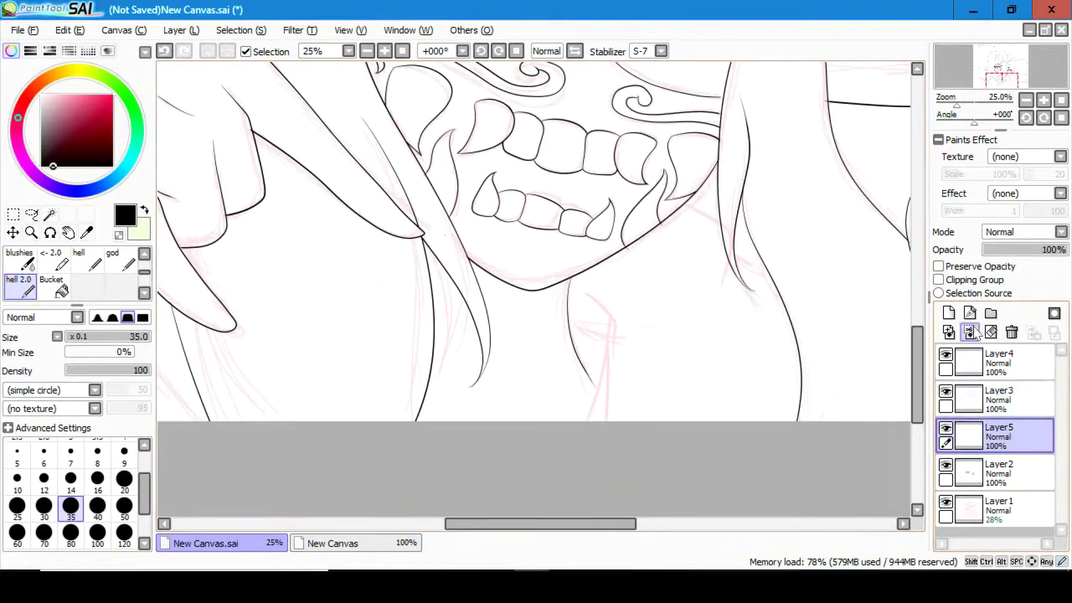
- Merge Layer5 down into Layer2 and ink the neck's second contour line below the chin
click(1011, 332)
click(968, 427)
scroll(600, 352, up, 1)
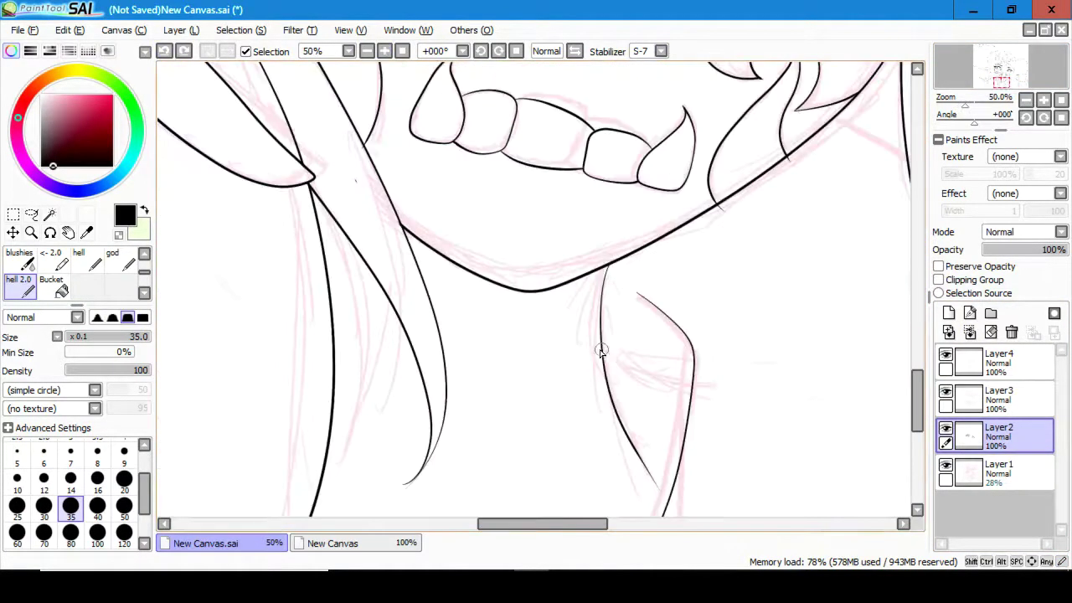
scroll(688, 381, down, 1)
- Ink the short lines between the jaw and the right hair lock on Layer3 and tidy them with the eraser
click(996, 398)
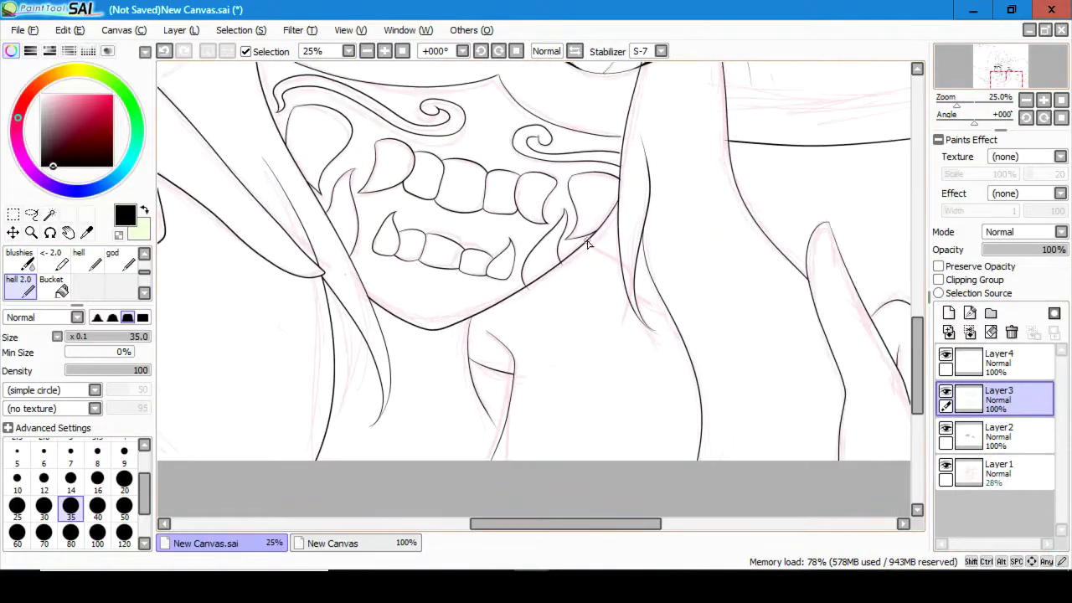
click(144, 255)
key(e)
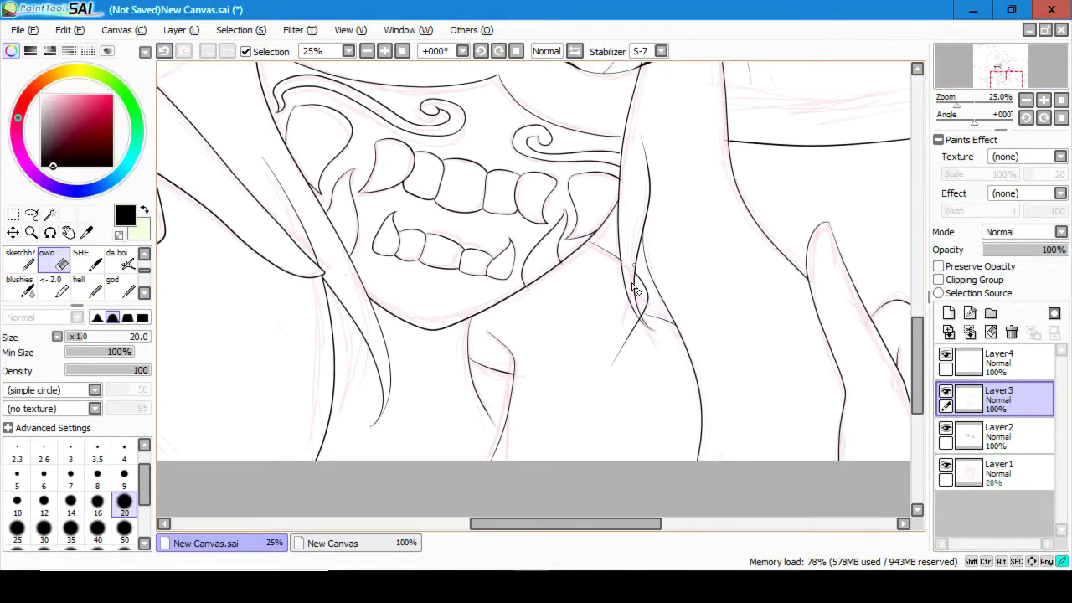
- Ink the hair strand below the pointing hand on Layer3 and clean up its overlapping end with the eraser
scroll(634, 279, left, 5)
scroll(634, 279, down, 1)
key(b)
click(384, 51)
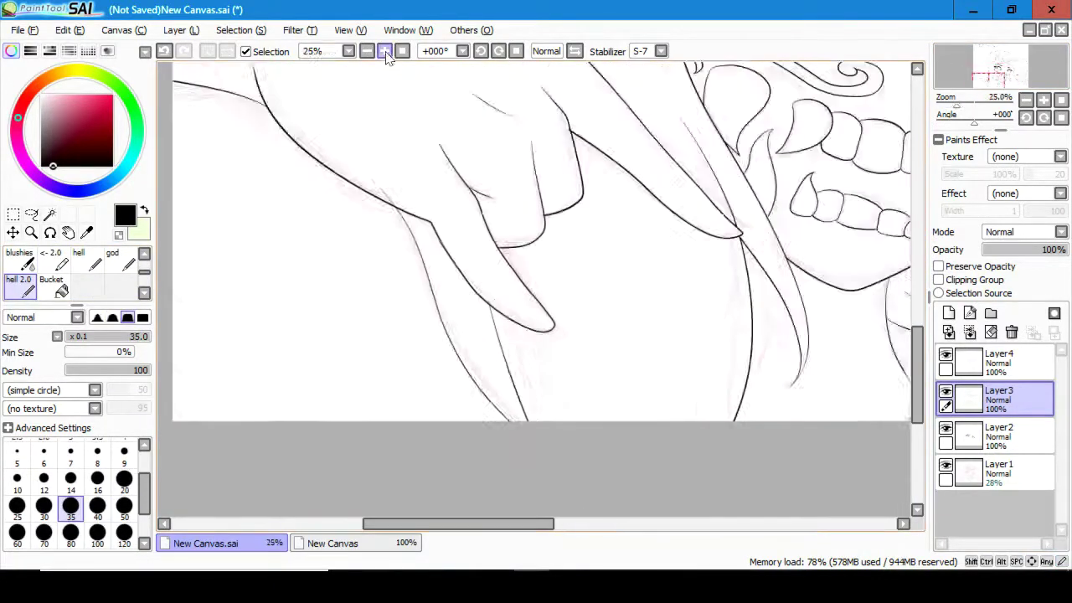
click(384, 51)
key(e)
scroll(536, 277, down, 1)
scroll(536, 276, left, 3)
scroll(536, 276, down, 1)
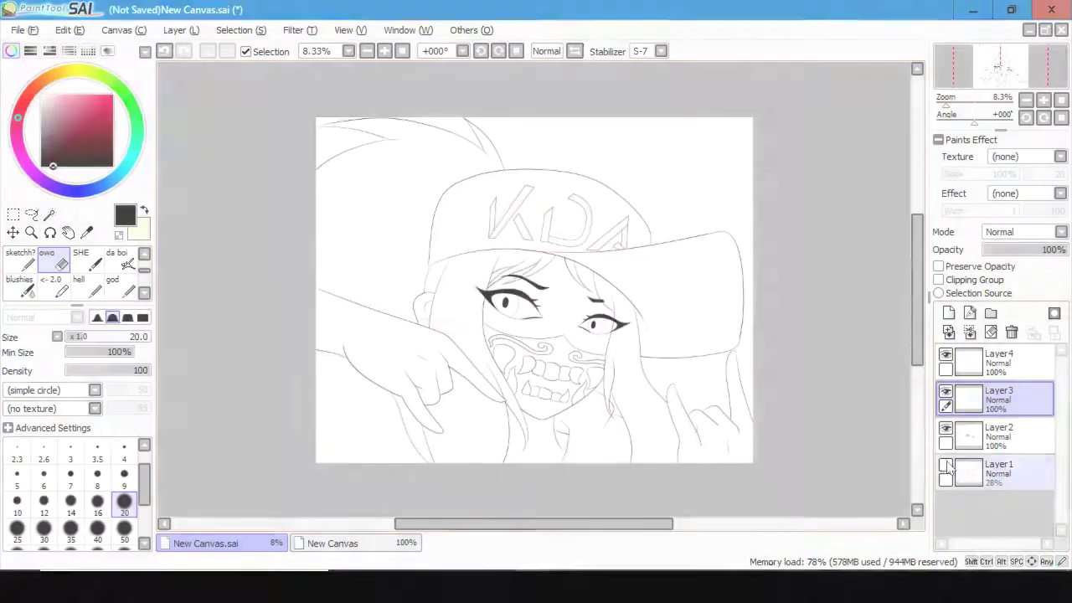